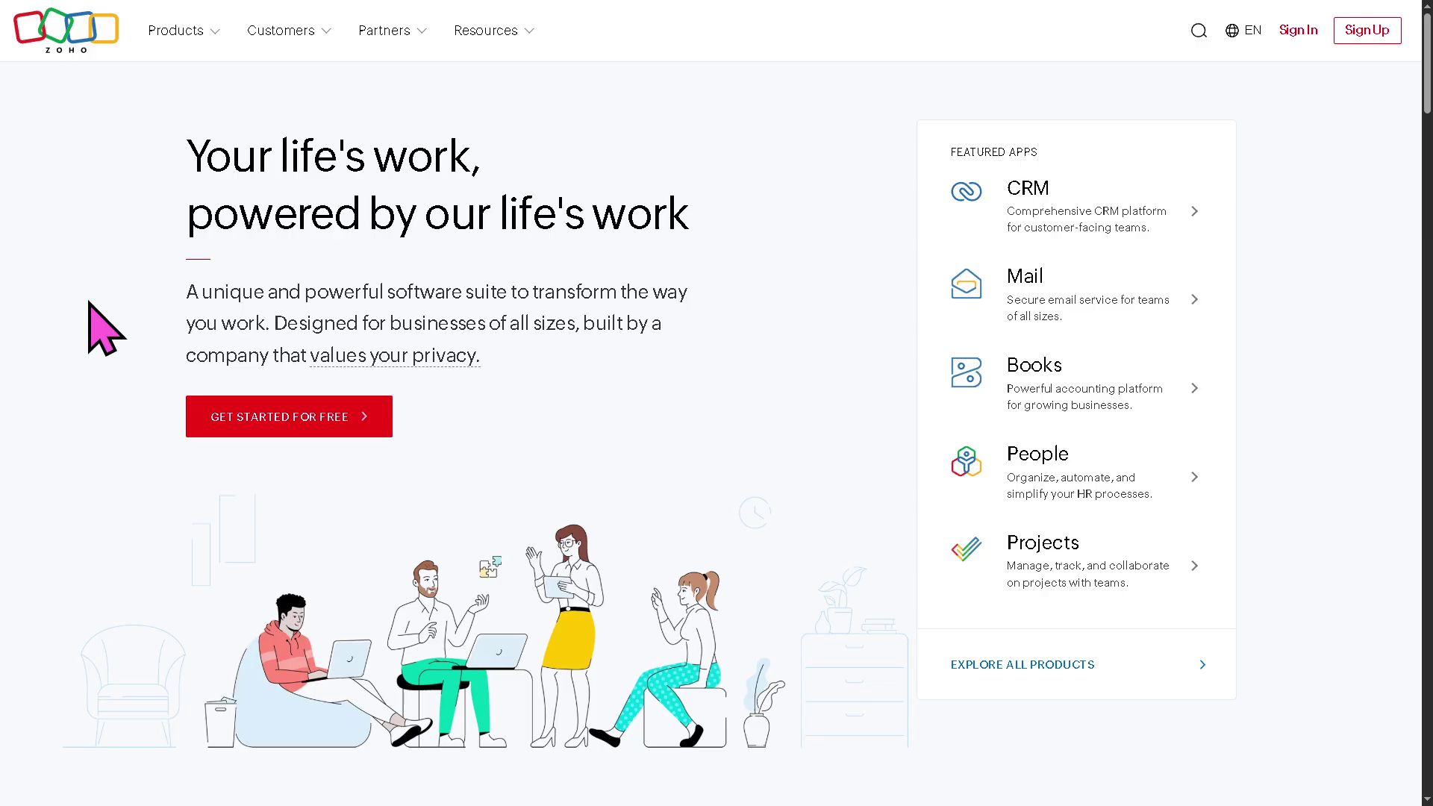
Toggle the browser's full screen and start signing up for a new Zoho account.
key("F11")
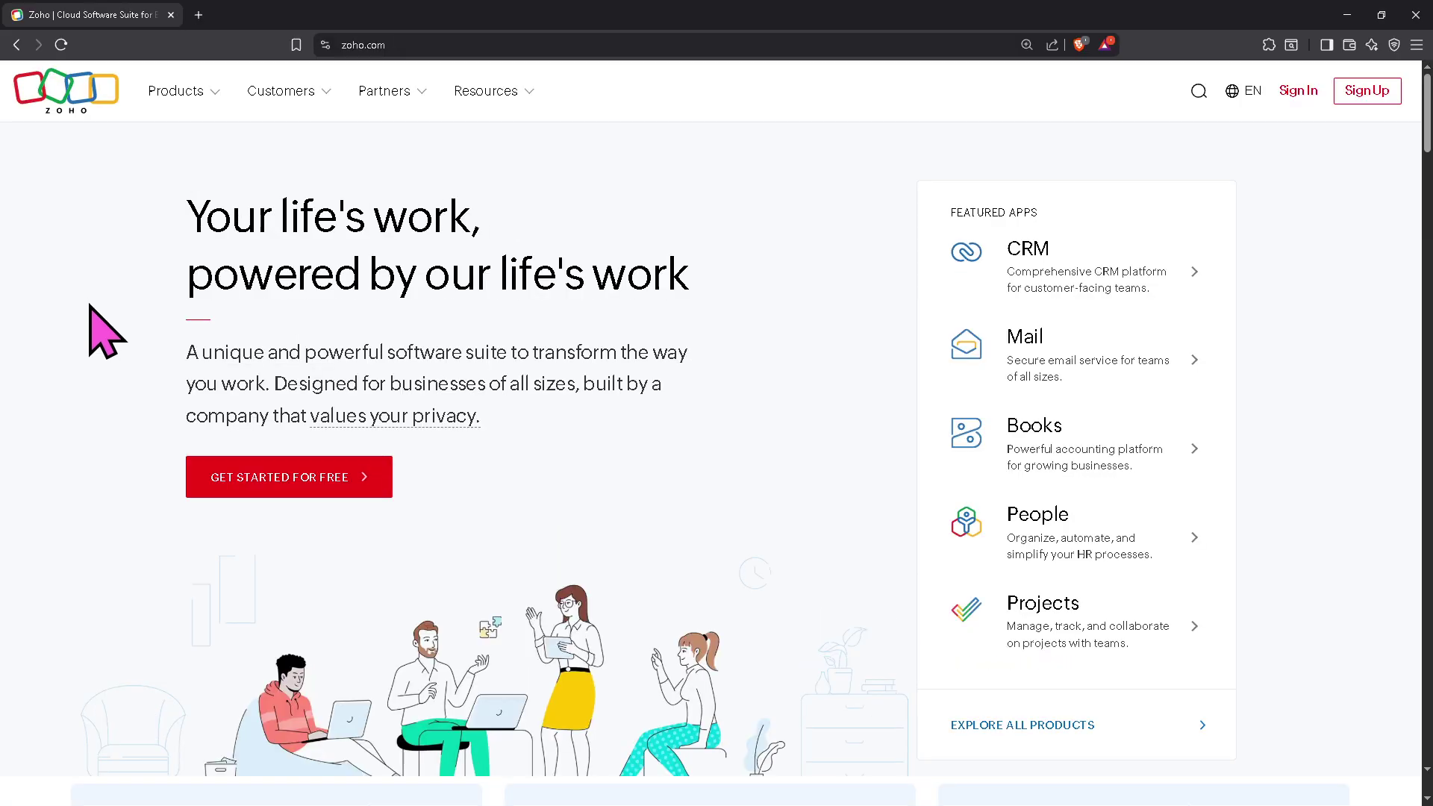
key("F11")
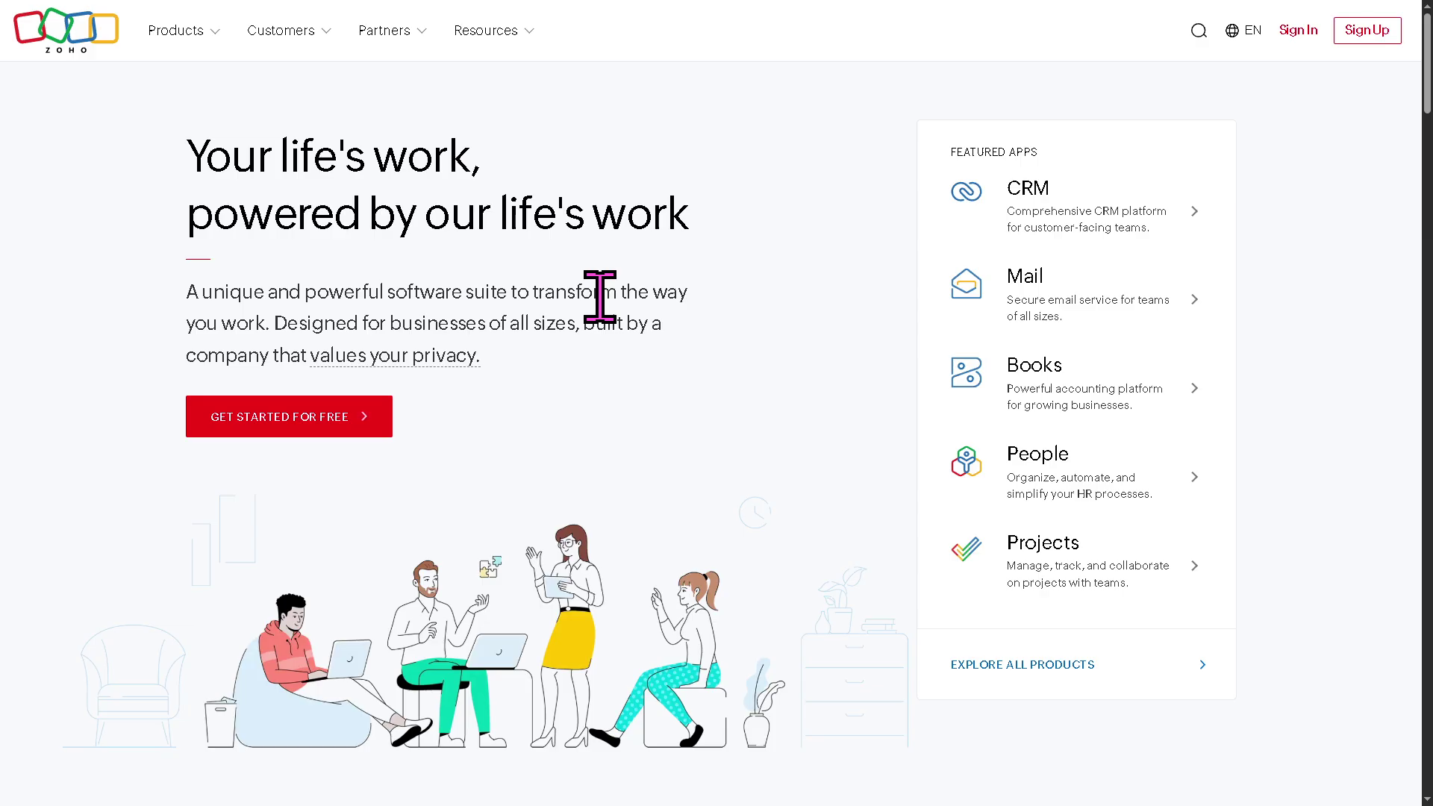
left_click(1357, 36)
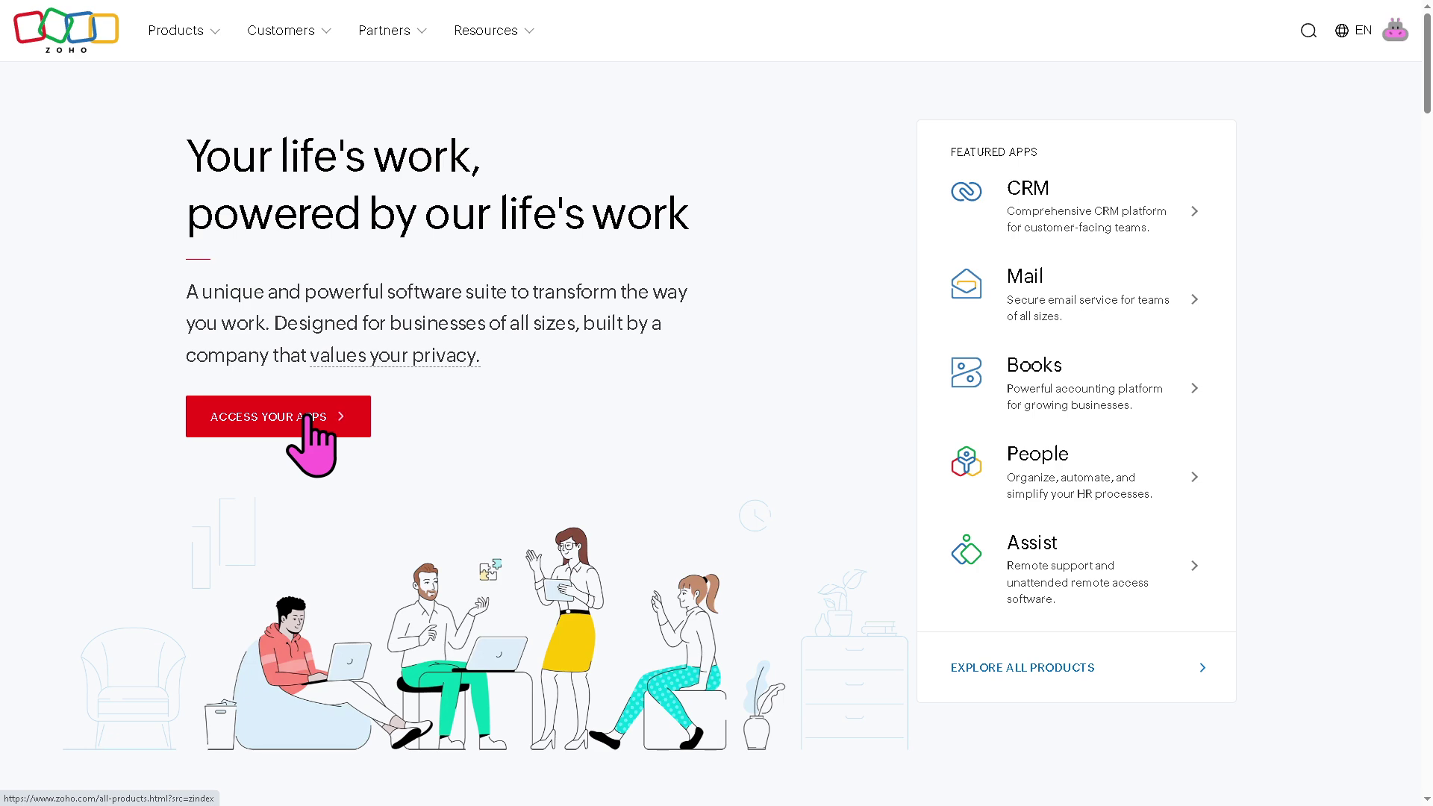
Search the all-apps page for 'Point of Sale' and open the POS app template.
left_click(307, 419)
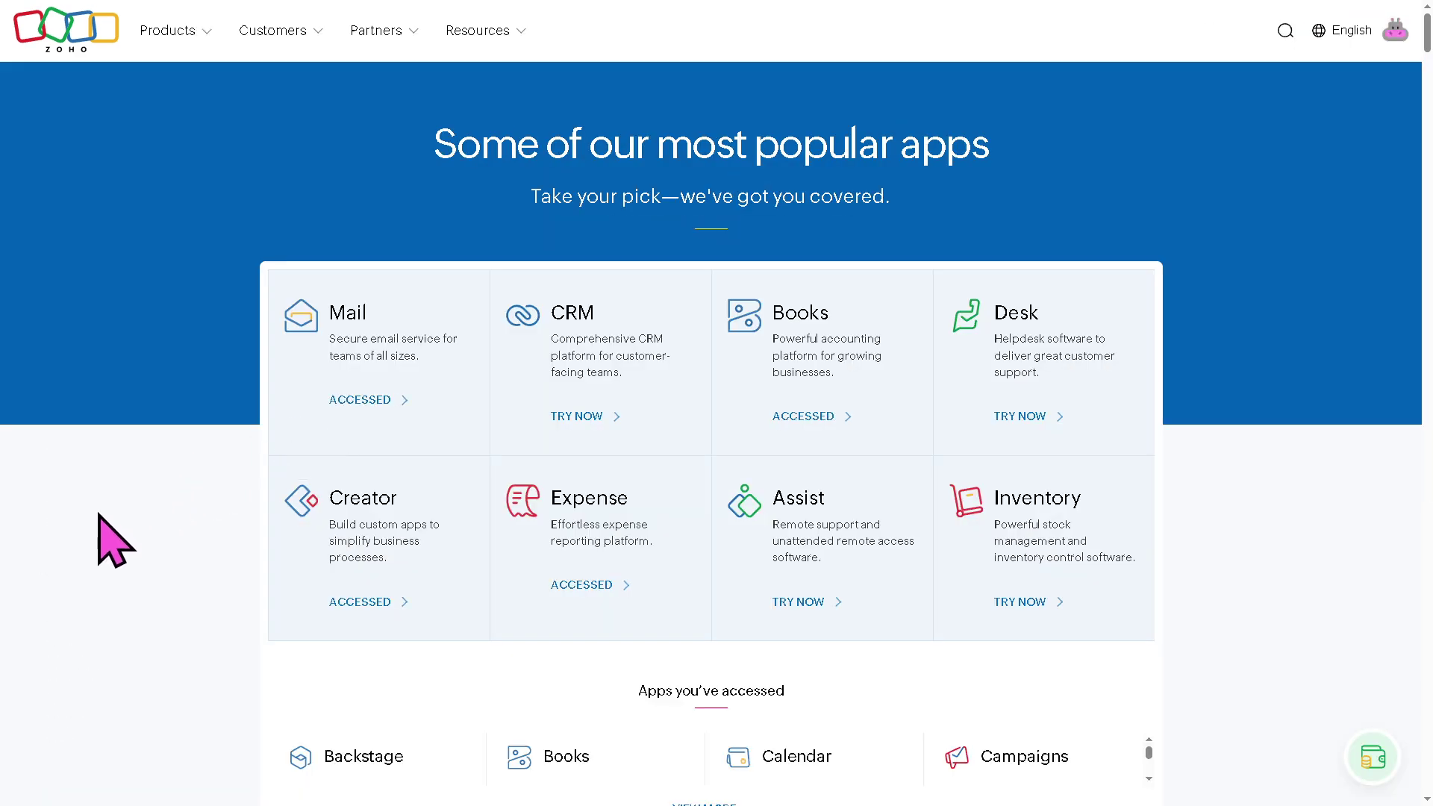
scroll(550, 544, "down", 5)
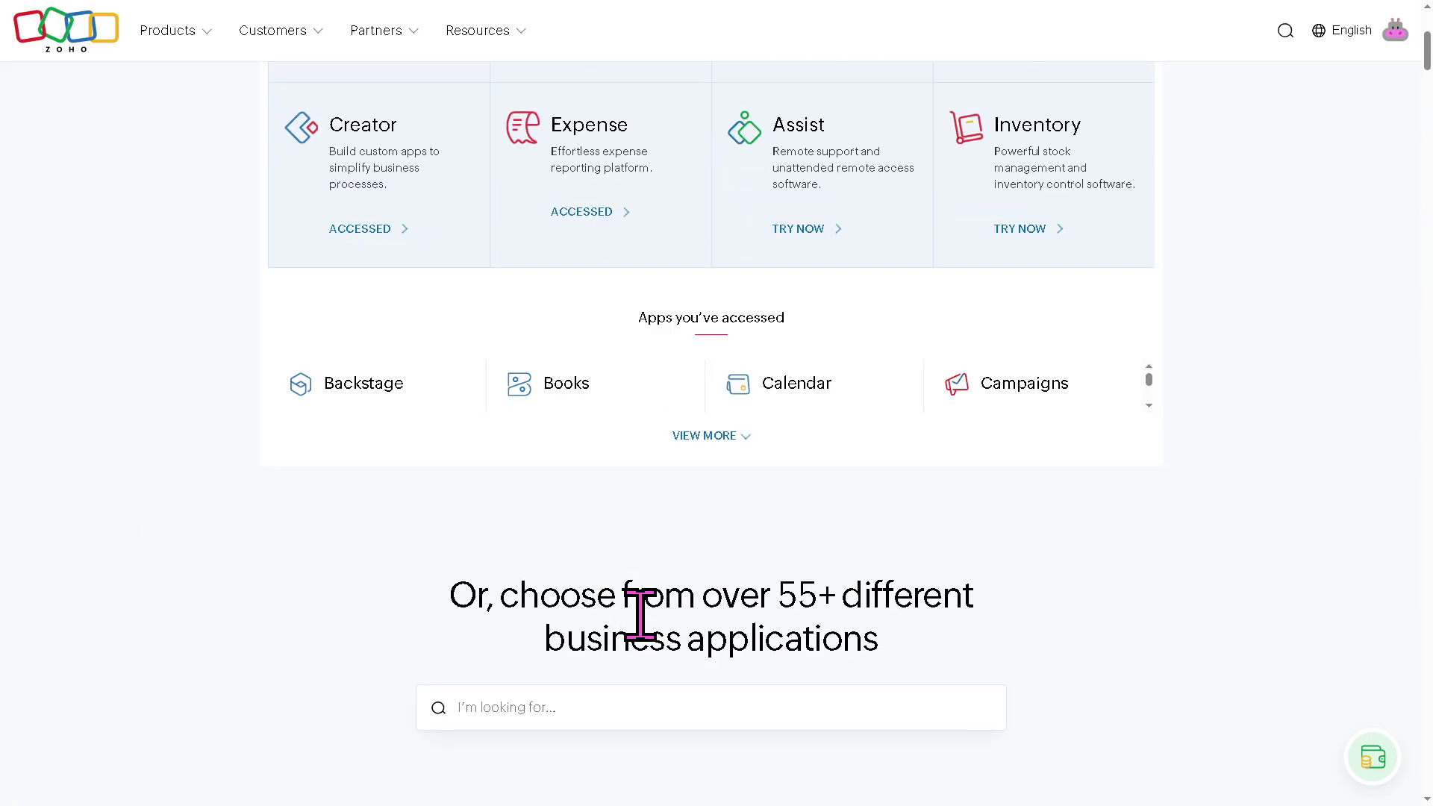
left_click(585, 710)
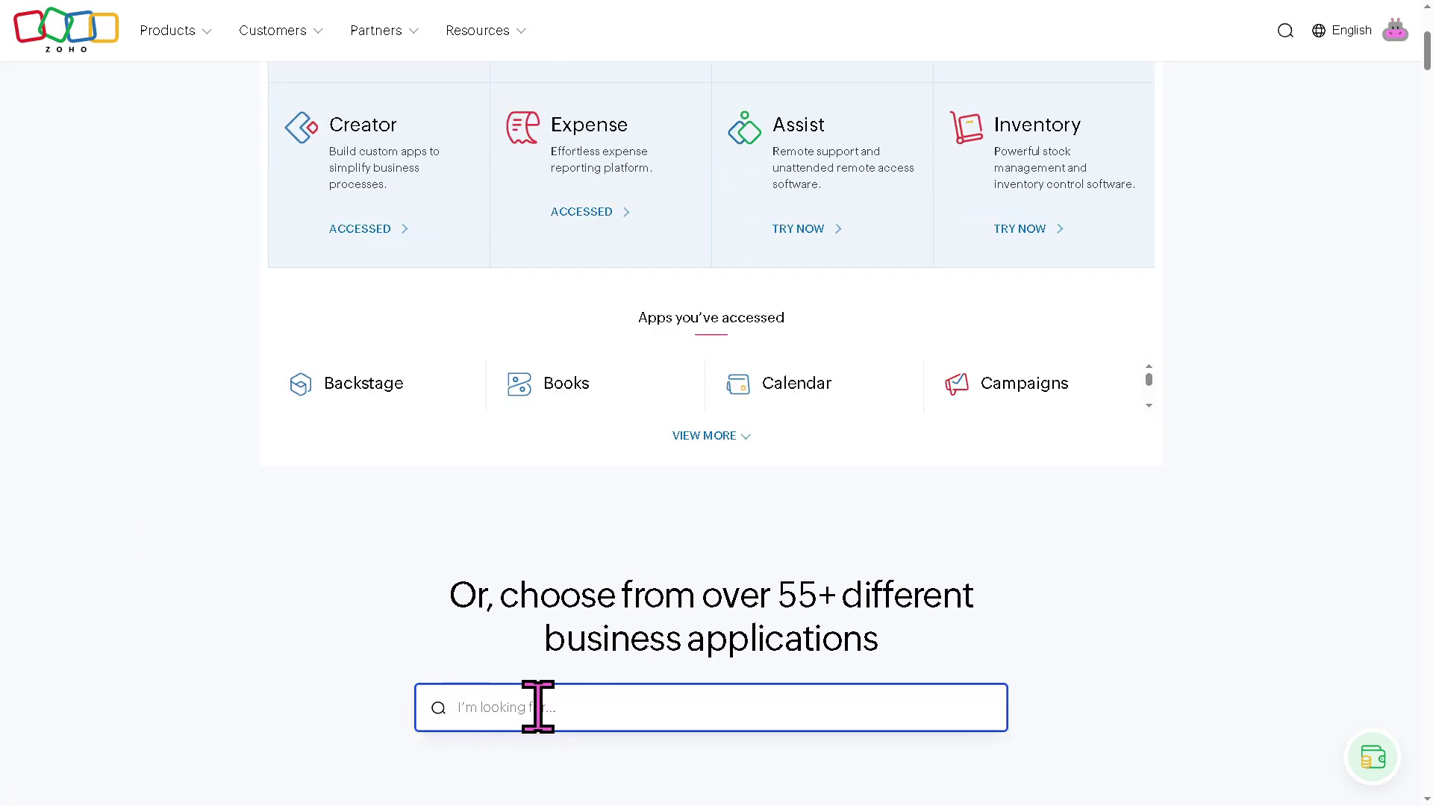
type("POS")
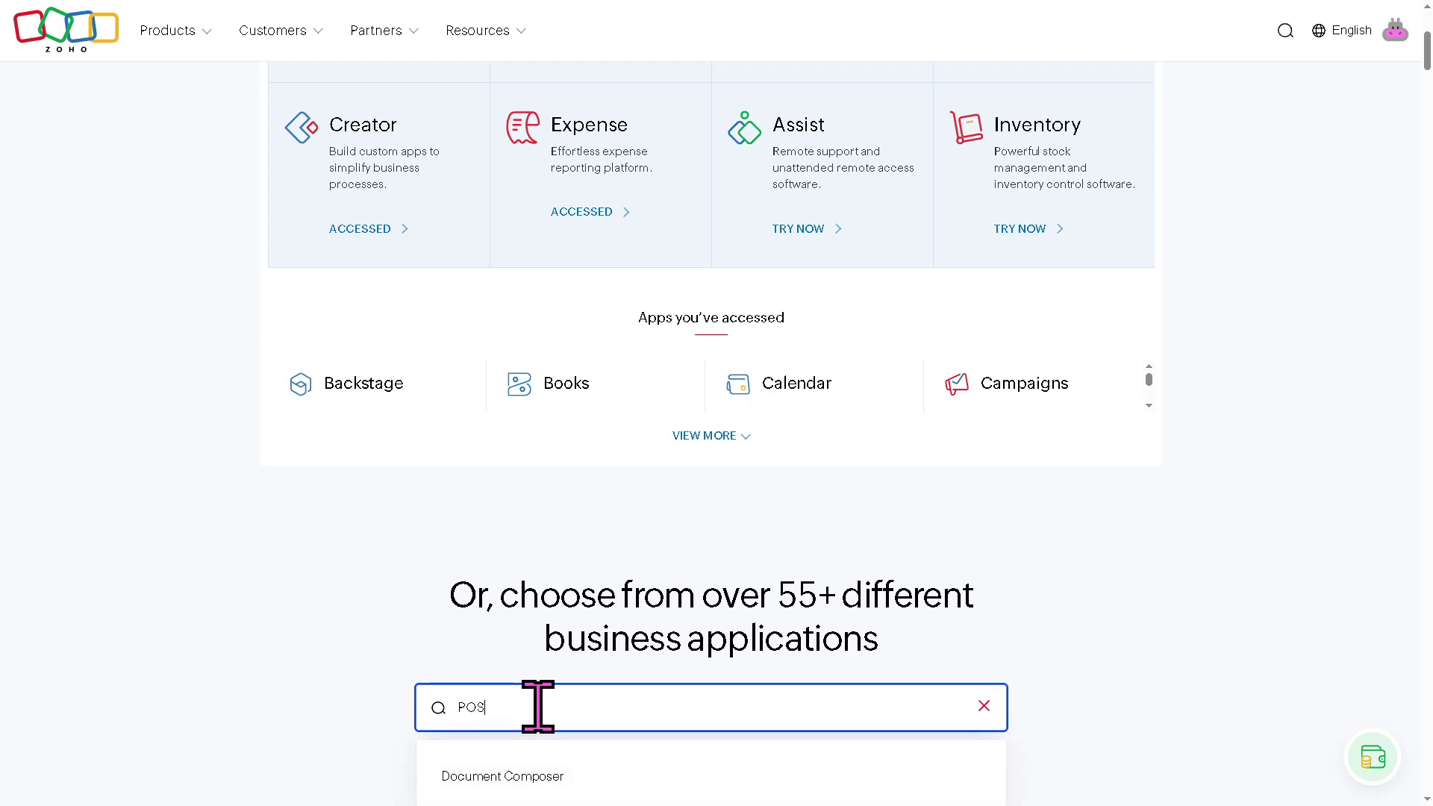
scroll(537, 707, "down", 1)
key("ctrl+a")
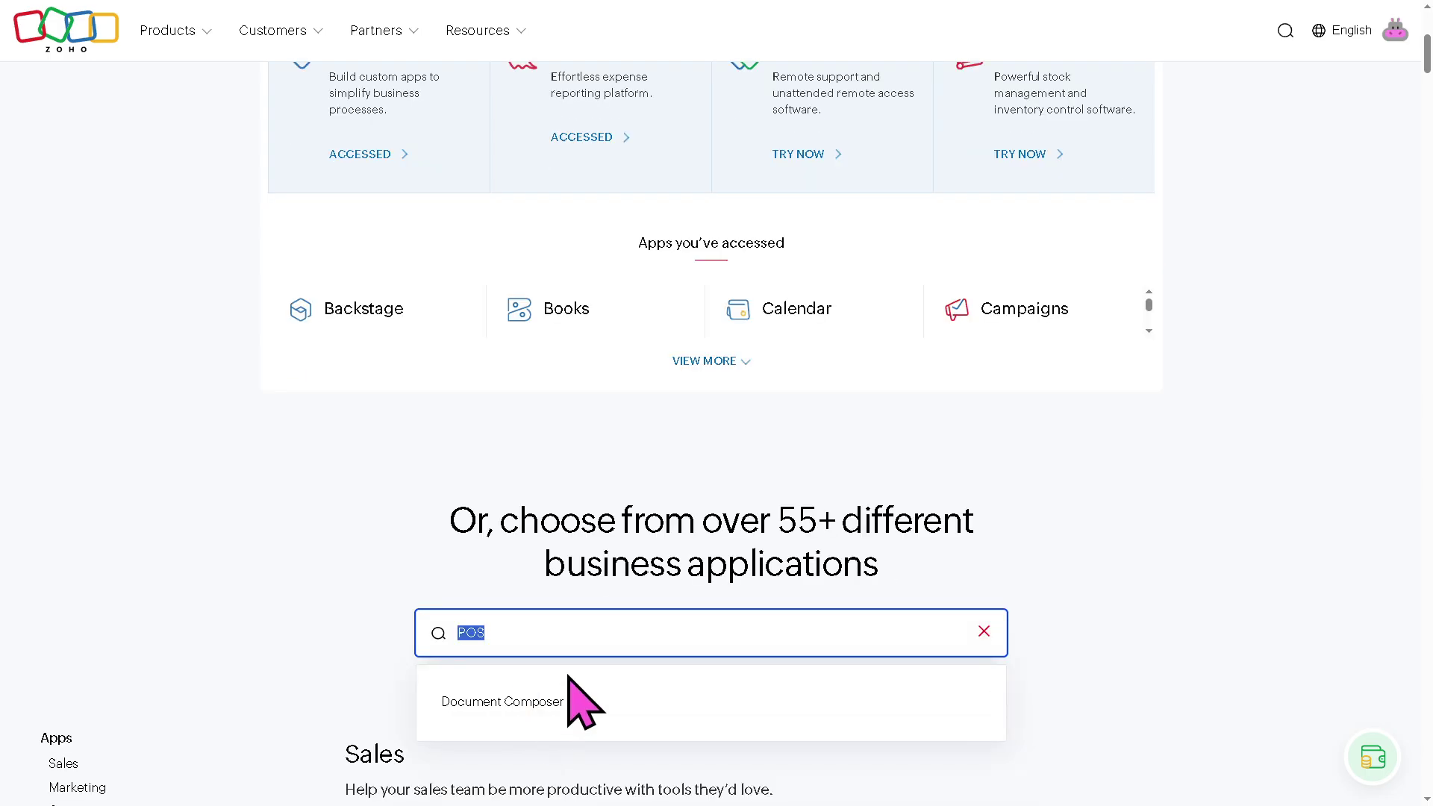
type("Point")
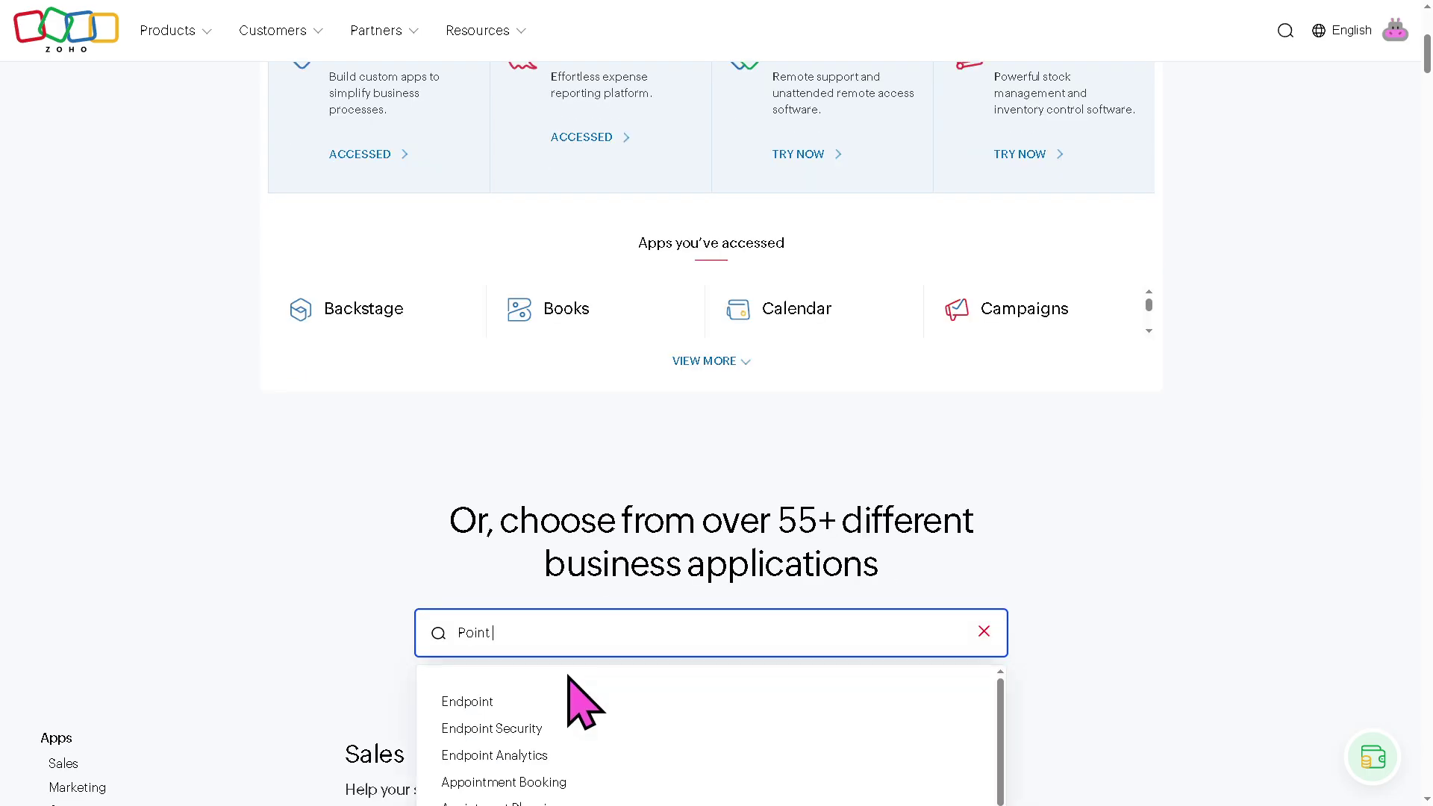
type(" of Sale")
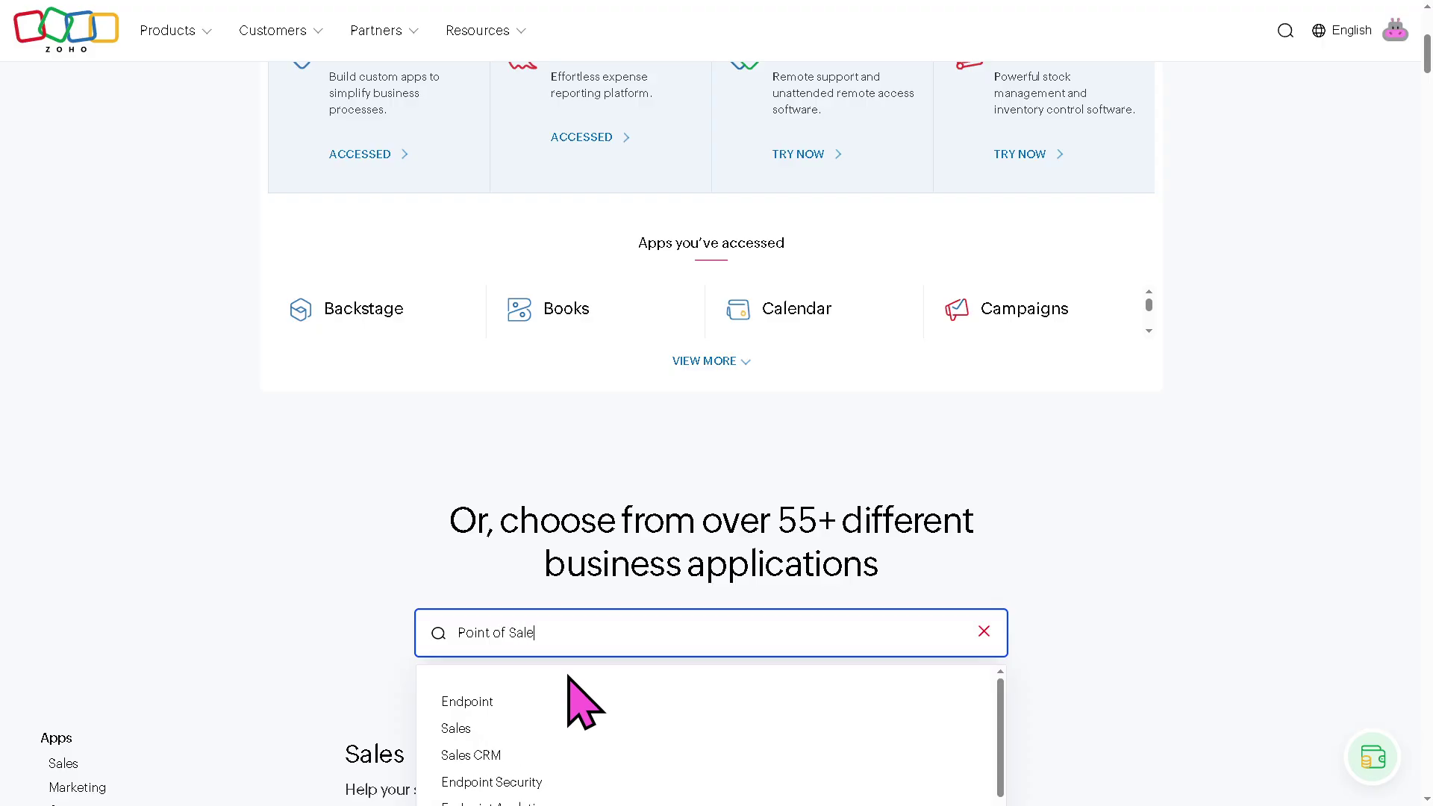
scroll(570, 678, "down", 2)
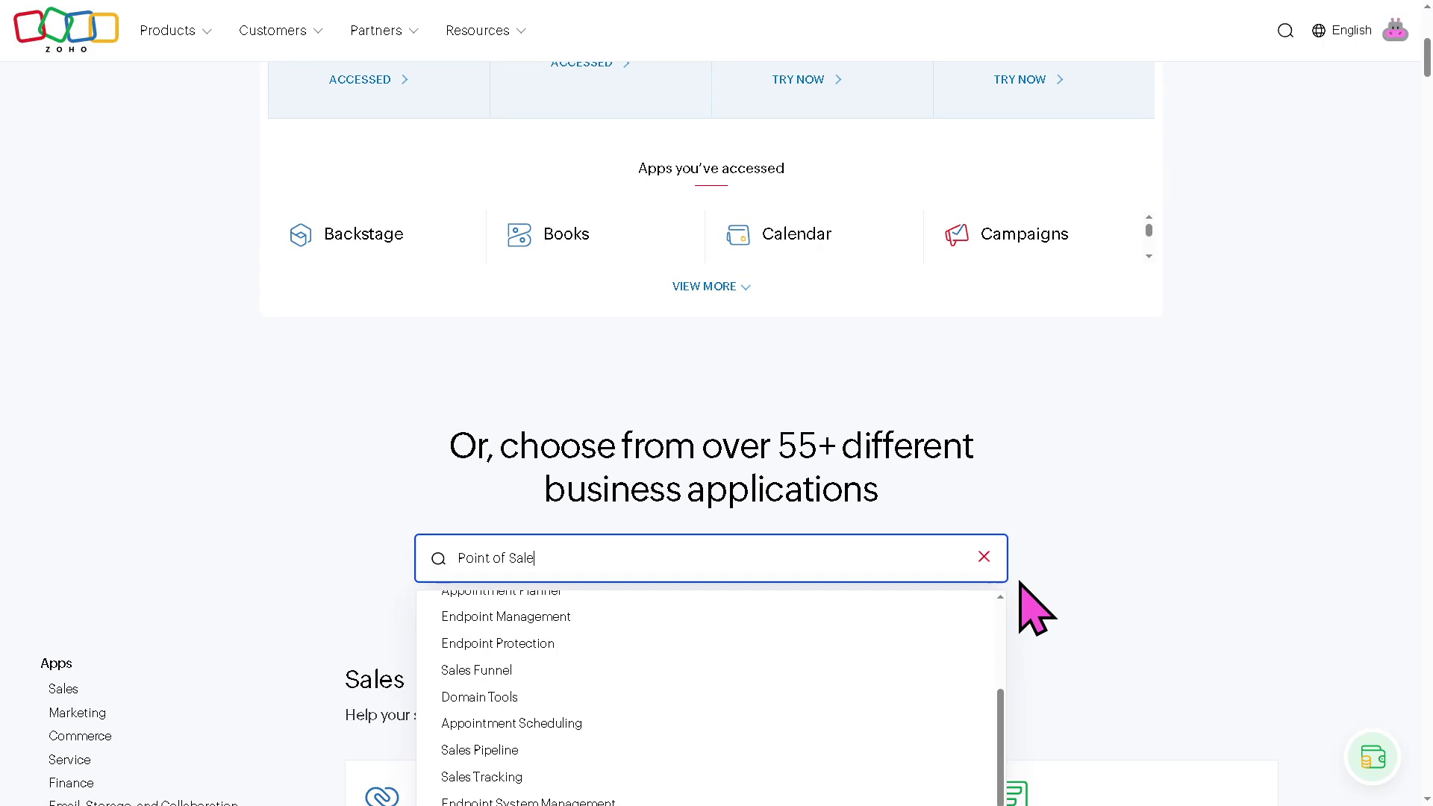
scroll(883, 594, "up", 1)
key("Return")
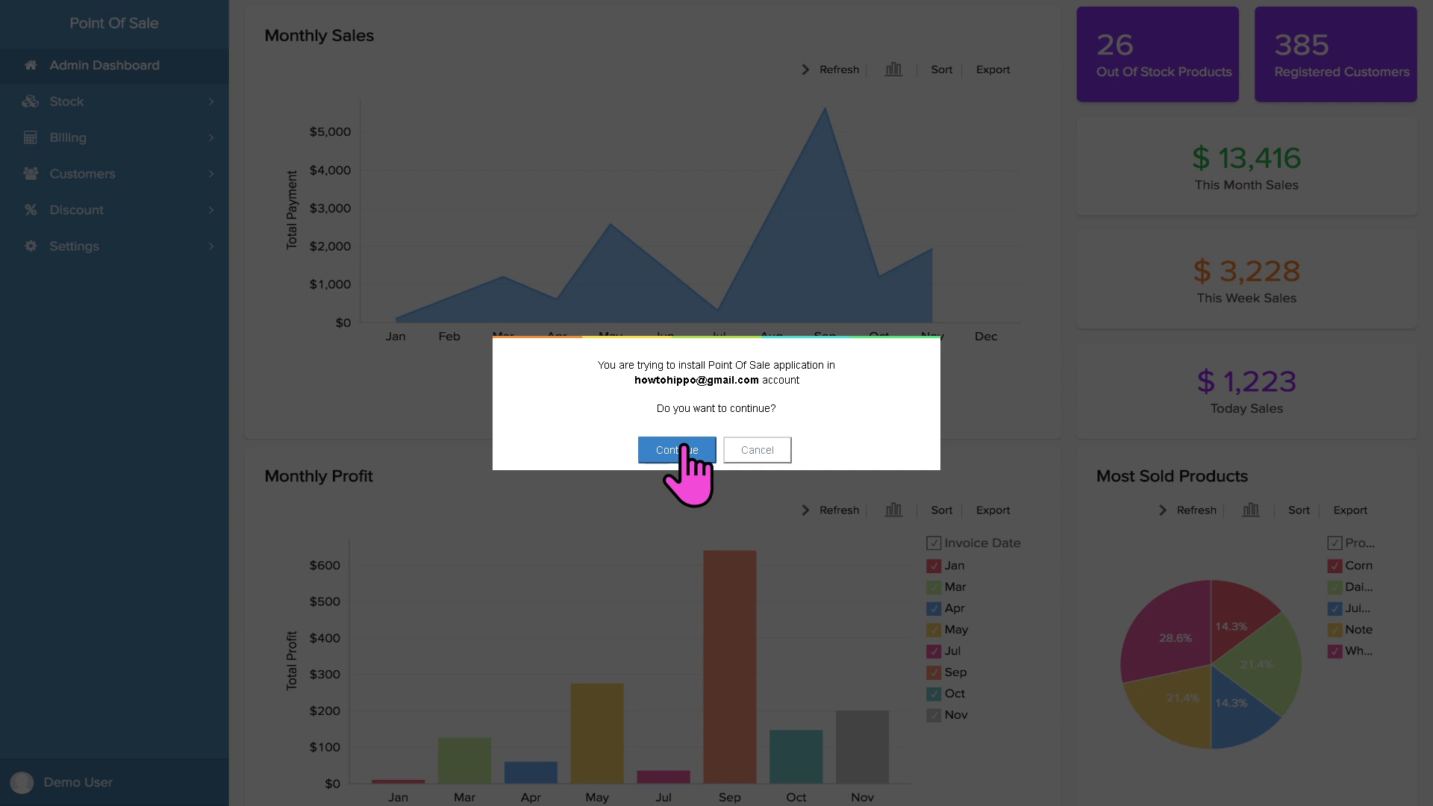
Confirm installing the Point Of Sale template into the account.
left_click(683, 447)
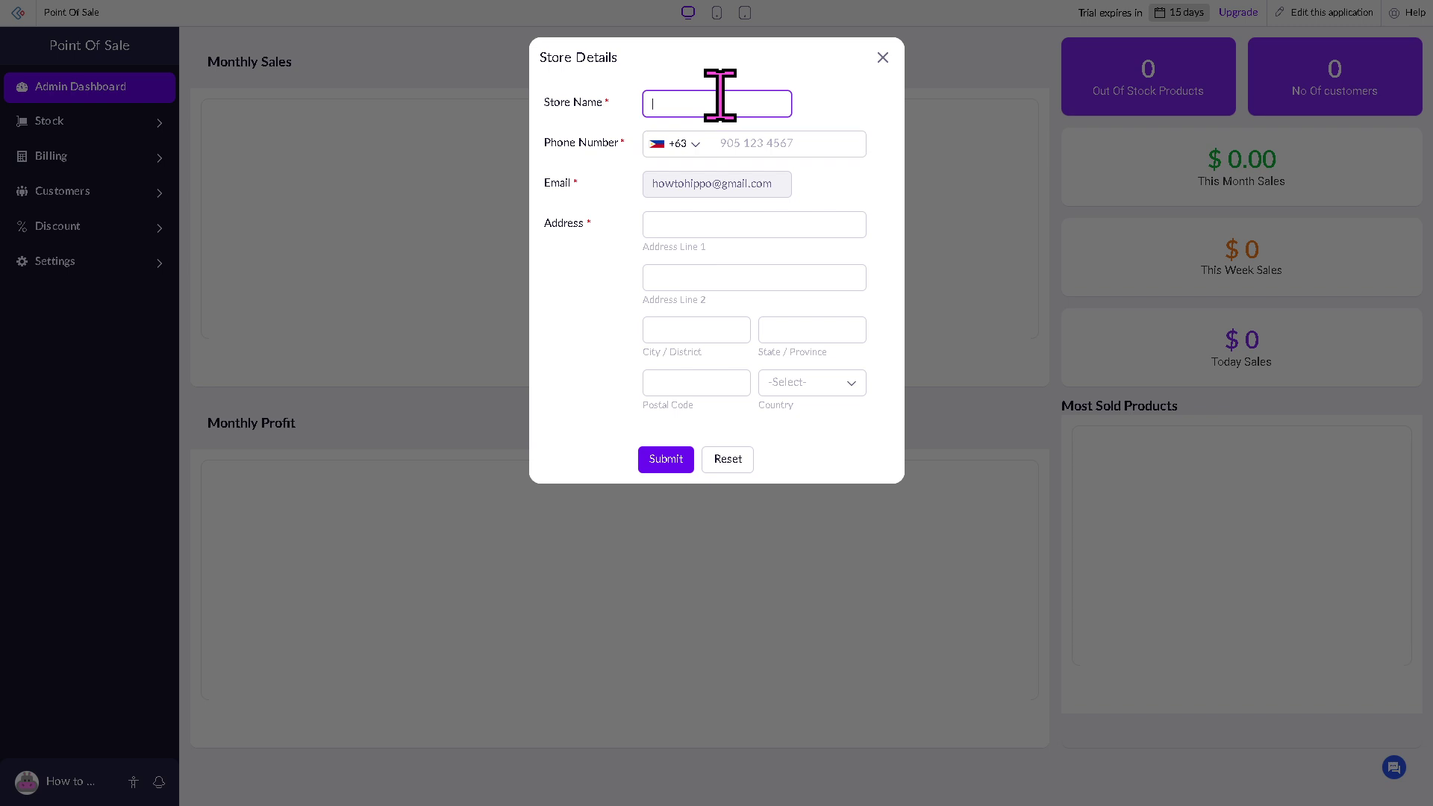
Enter store name 'How to use ZOHO POS', dismiss the invalid-entries error, and close Store Details unsaved.
type("How to use")
type(" ZOHO PO")
type("INT OF")
key("BackSpace")
key("BackSpace")
key("BackSpace")
key("BackSpace")
key("BackSpace")
key("BackSpace")
type("S")
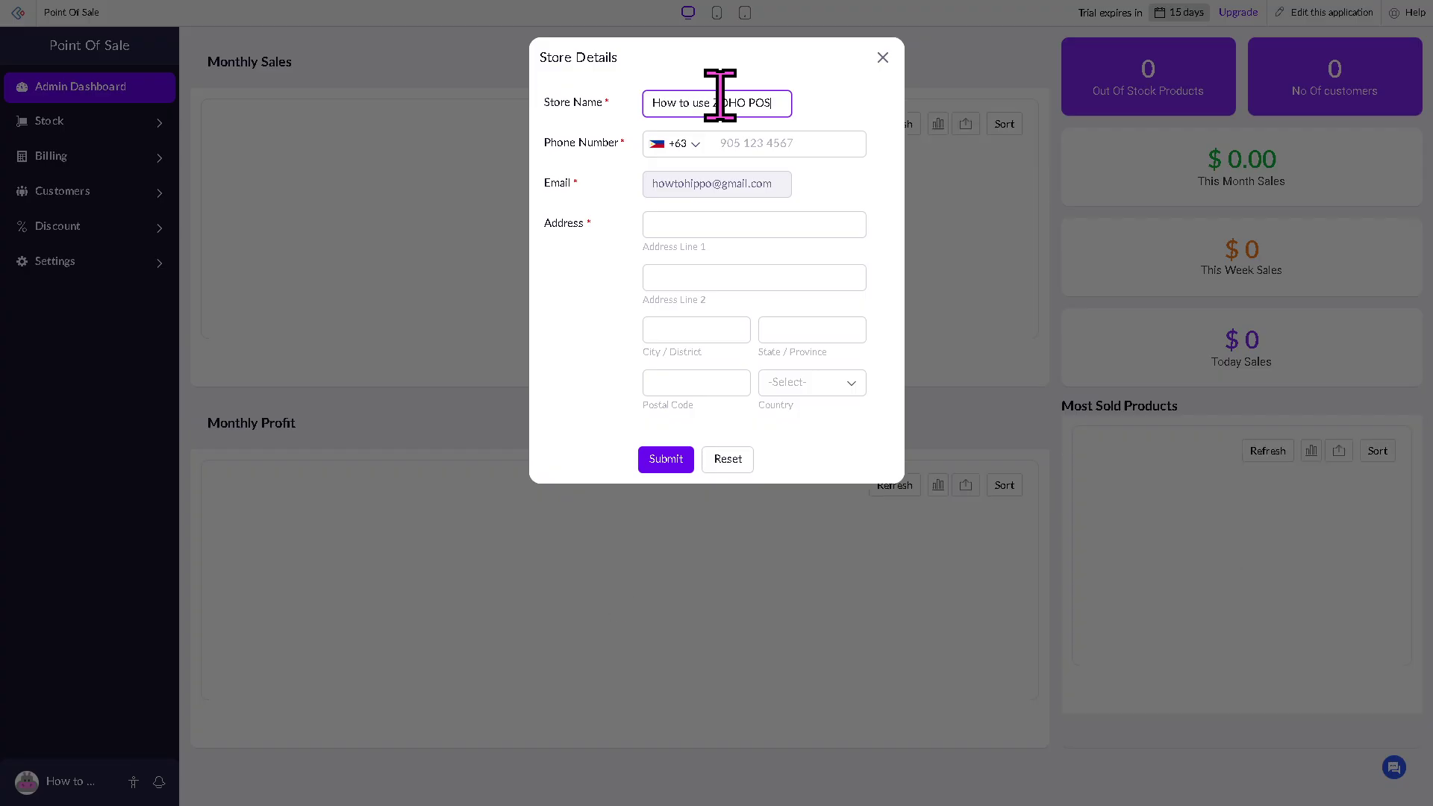
left_click(664, 459)
left_click(711, 204)
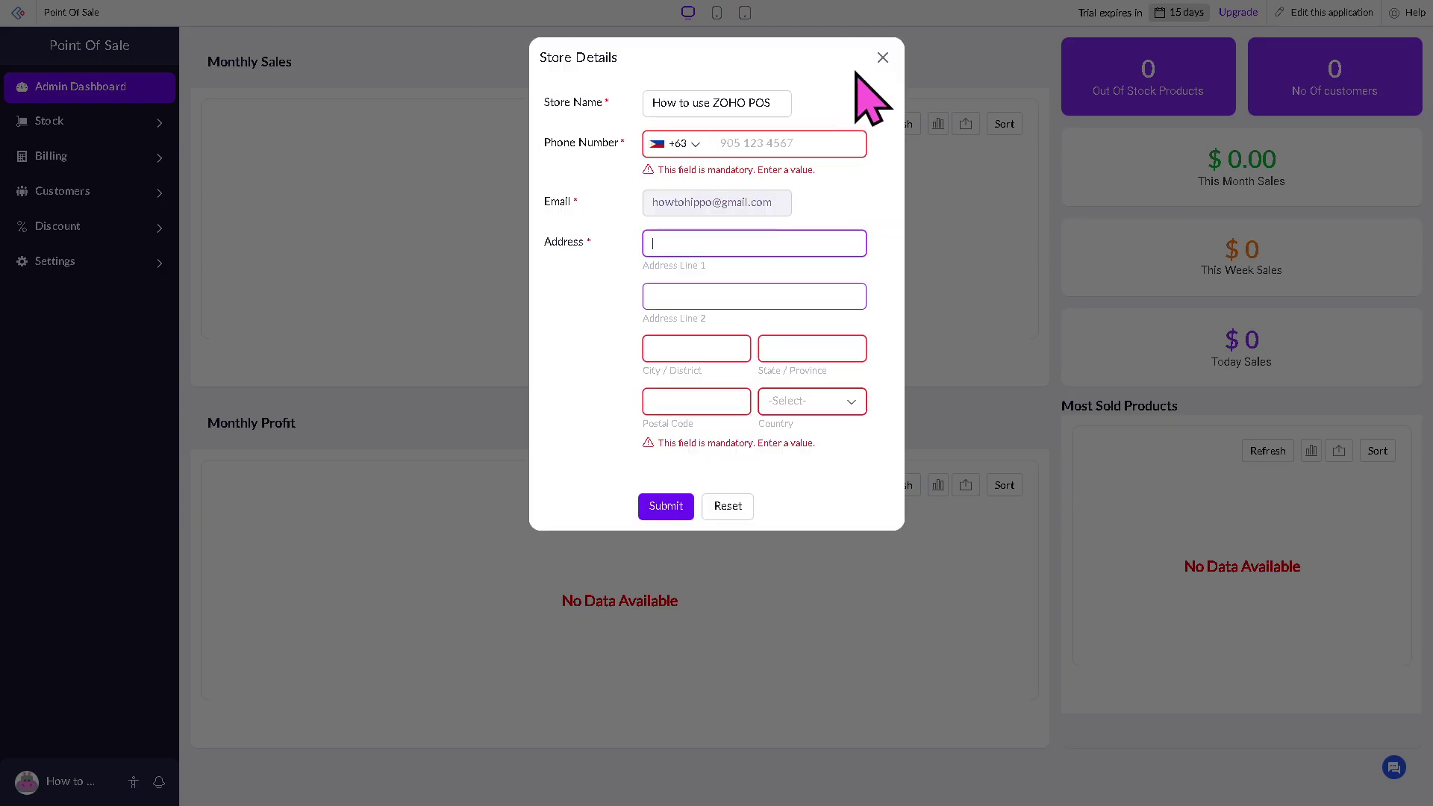
left_click(883, 57)
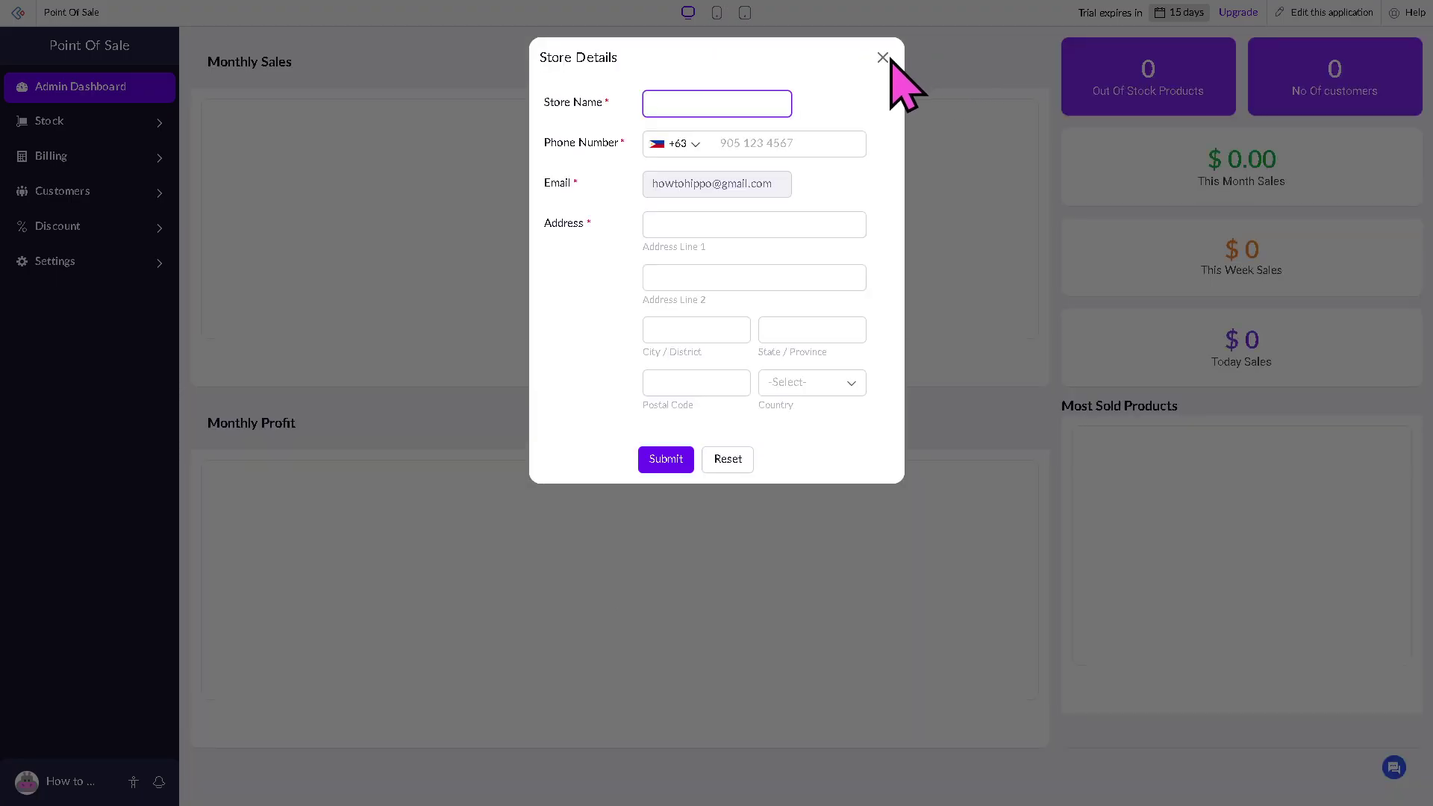
left_click(883, 57)
Open the Add Stock form from the Stock section.
left_click(745, 13)
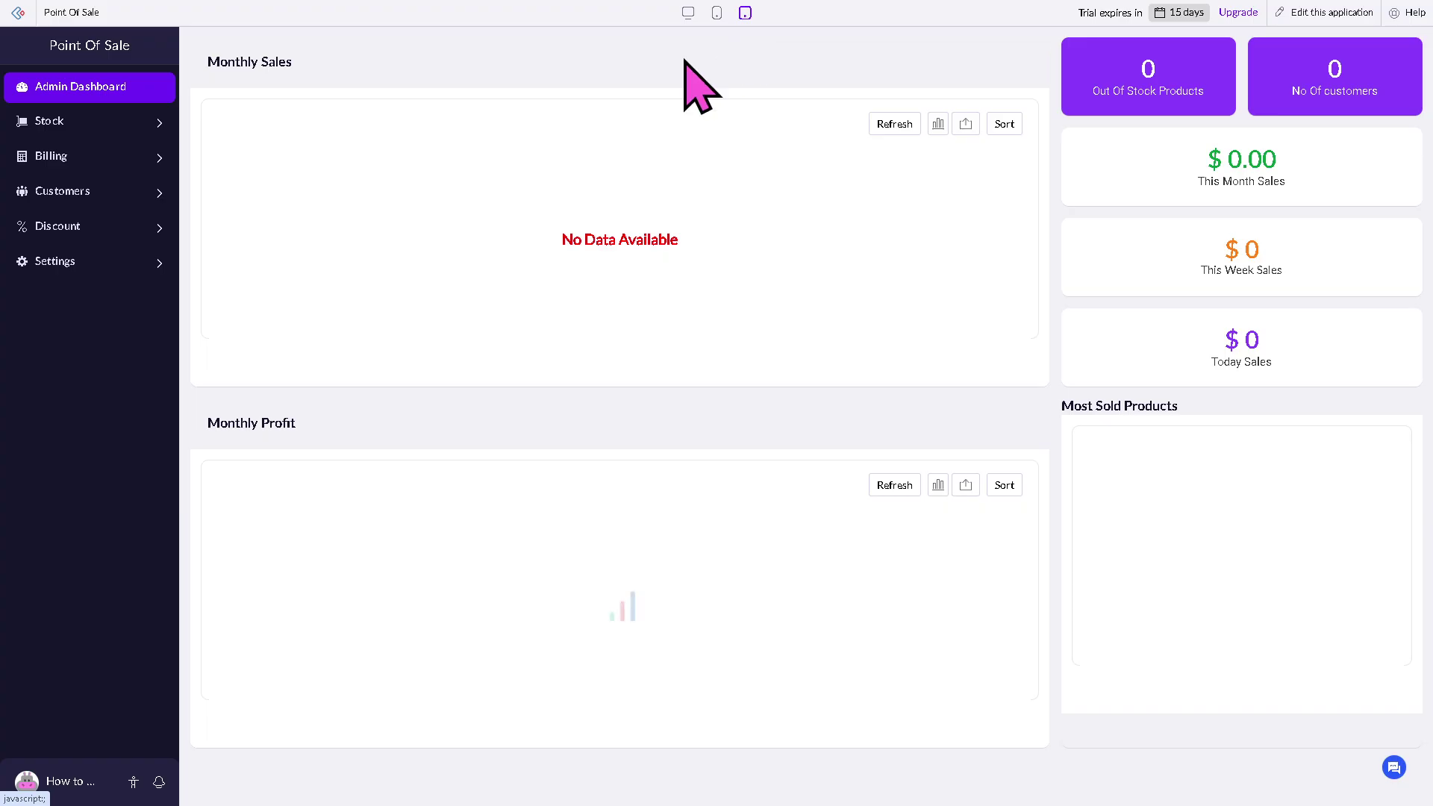
left_click(123, 127)
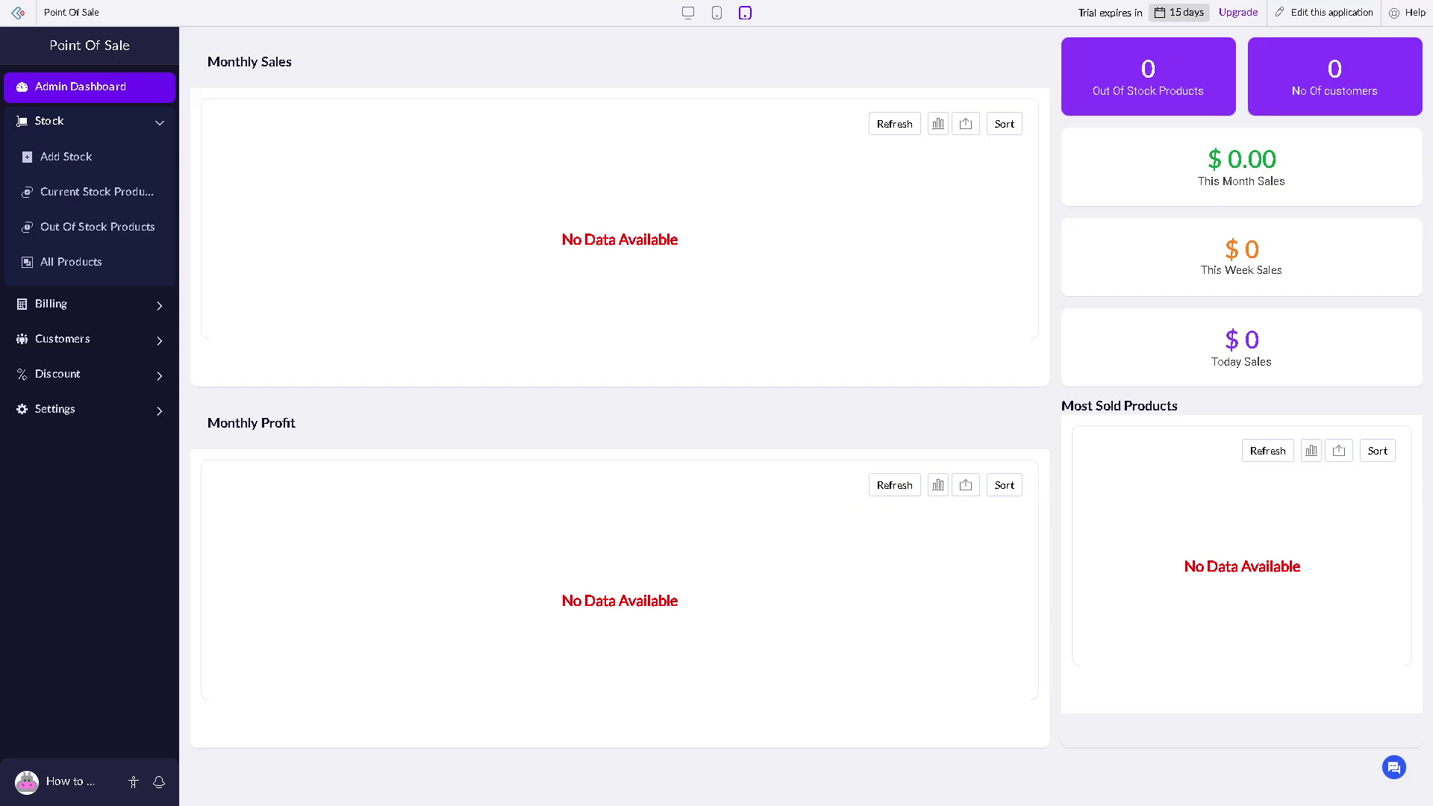
left_click(112, 157)
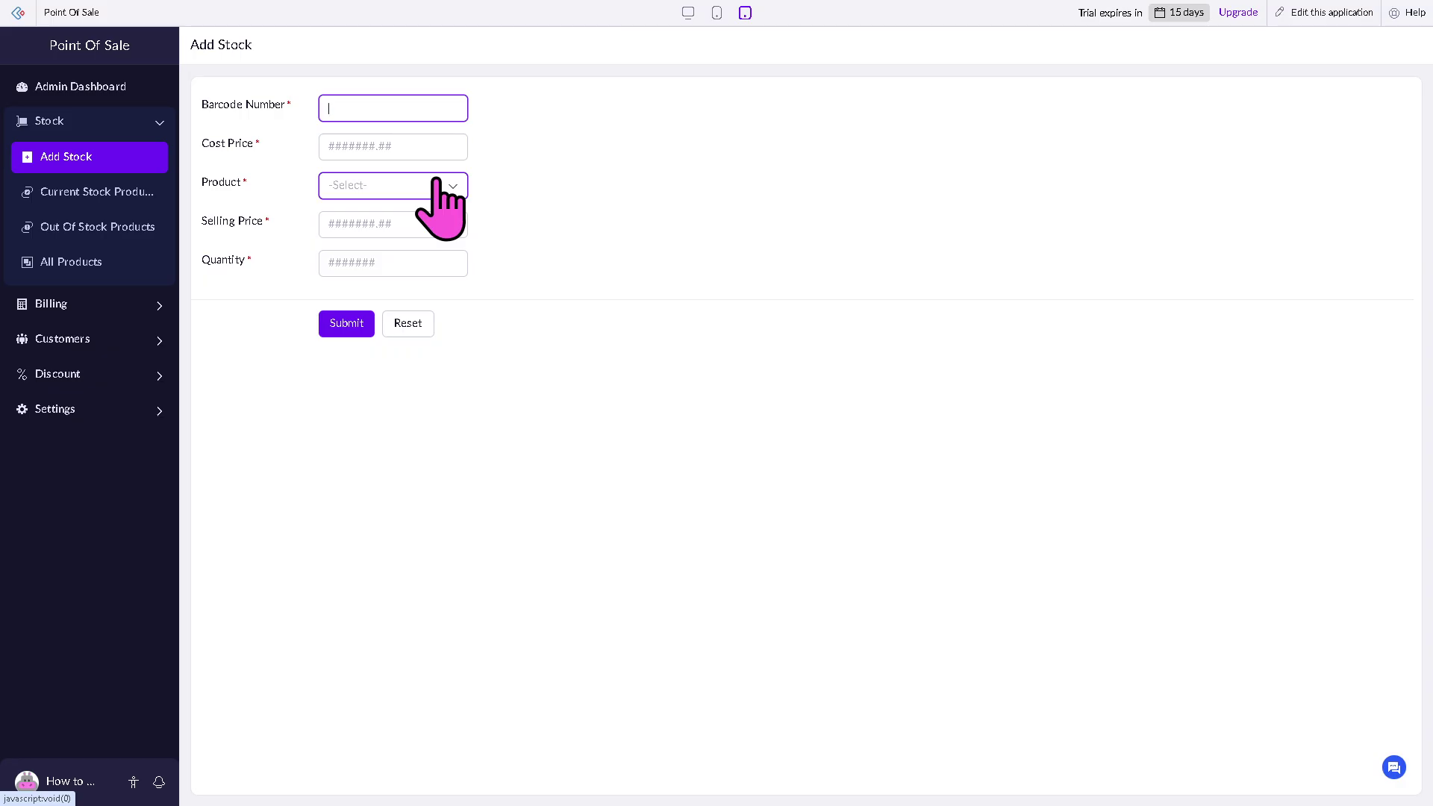
Enter barcode number 69 and cost price 6.9, then open the Product dropdown.
type("69")
key("Tab")
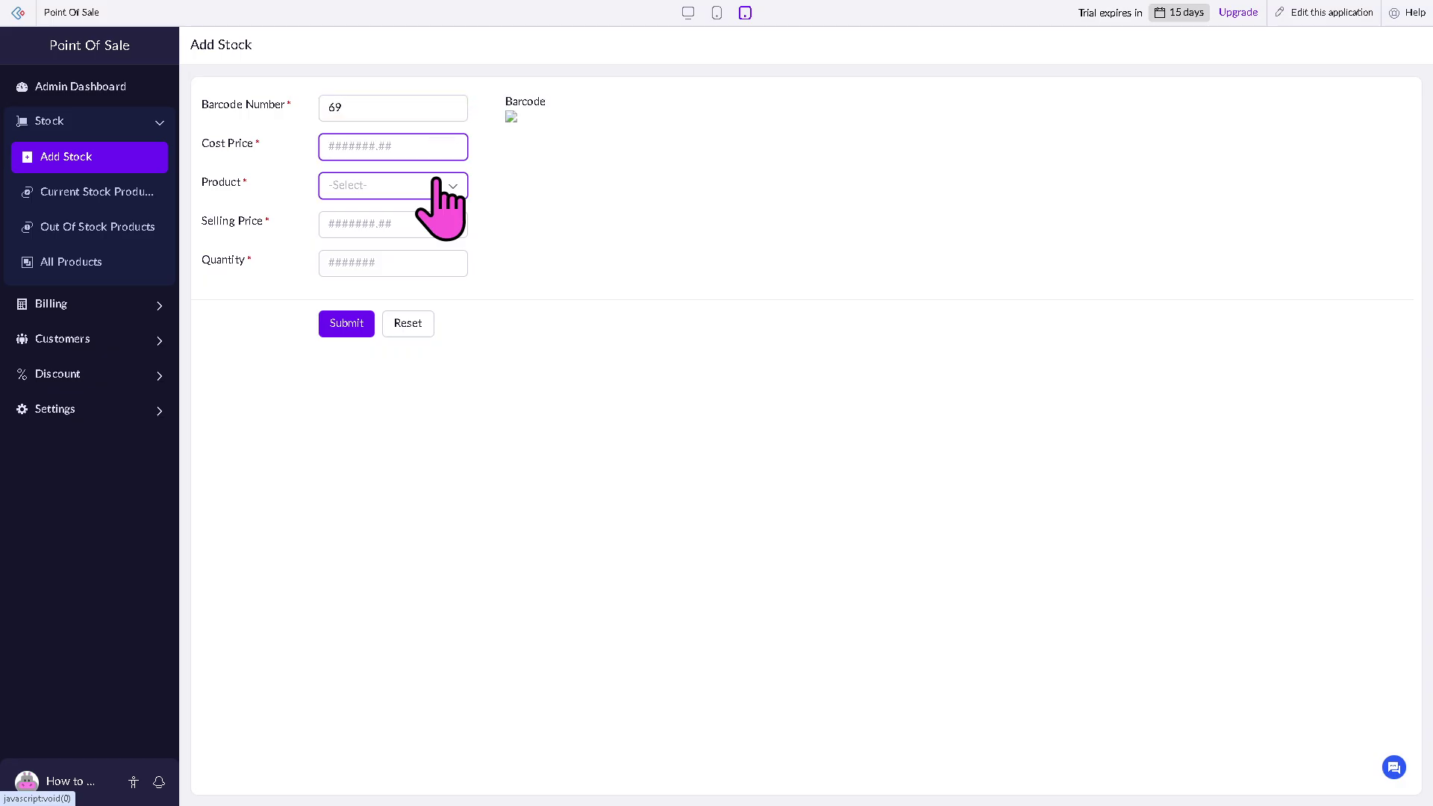
type(".9")
key("BackSpace")
key("BackSpace")
type("6")
left_click(437, 183)
Start a new product named 'How to use ZOHO POS' with weight 6.9.
left_click(413, 246)
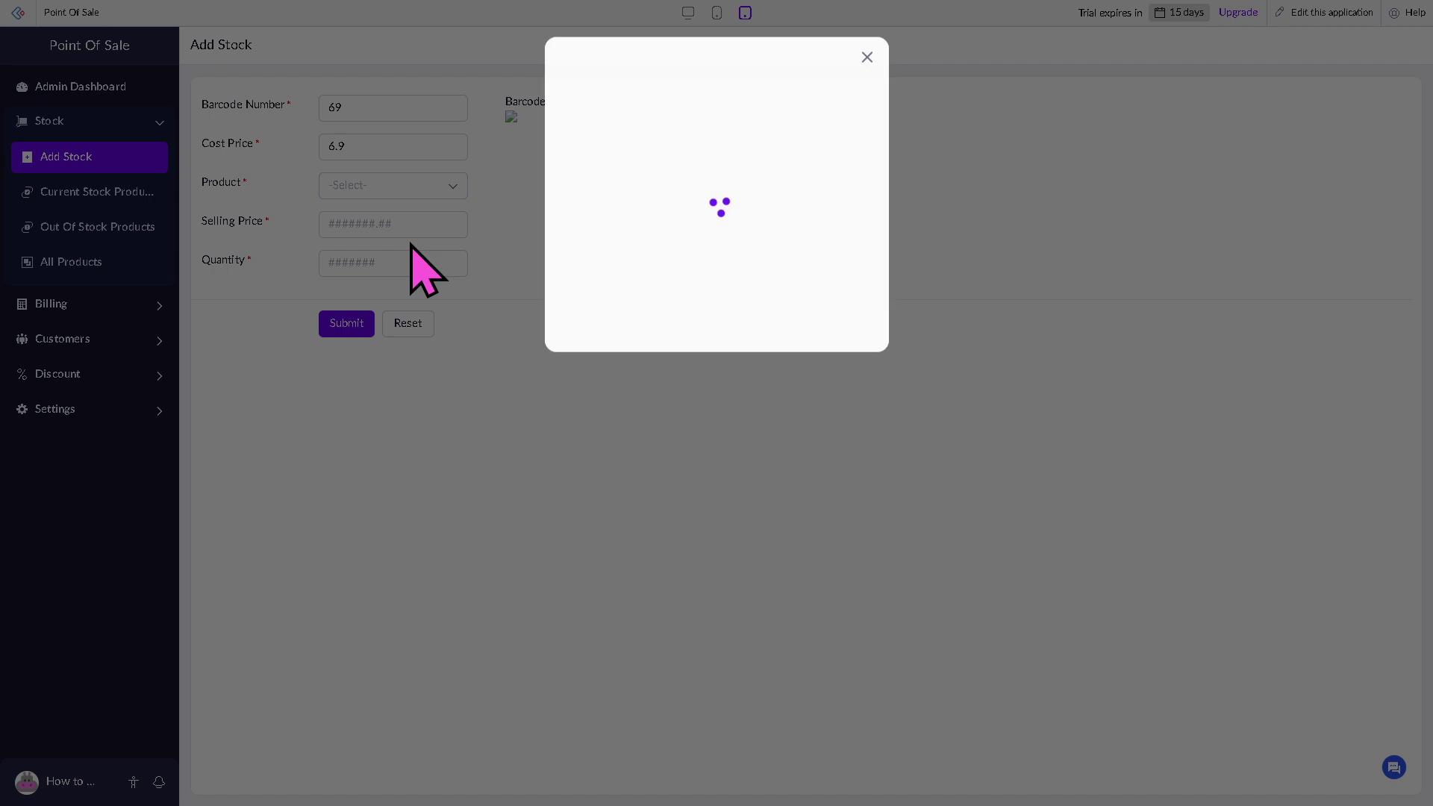
type("Billing Customers Discount")
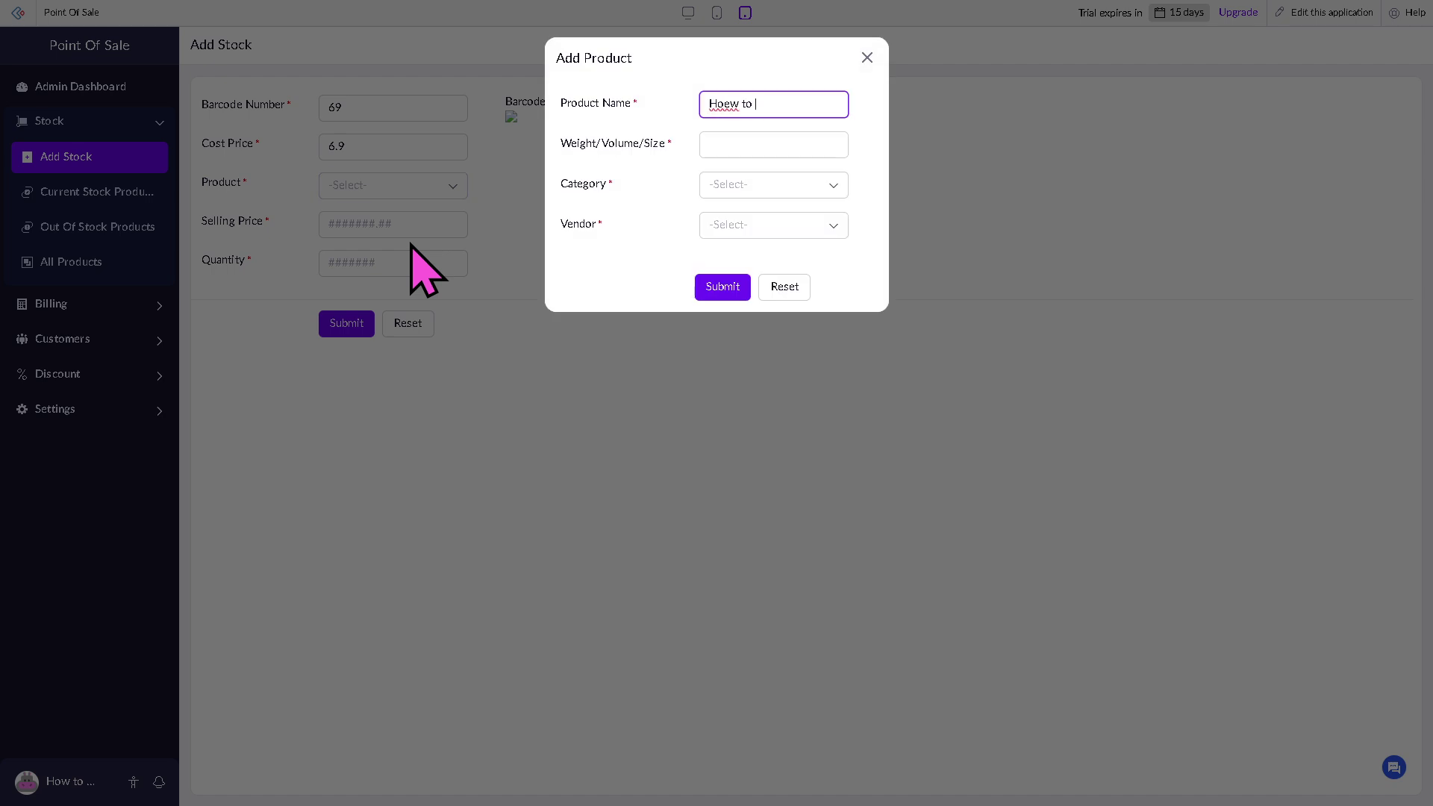
key("ctrl+a")
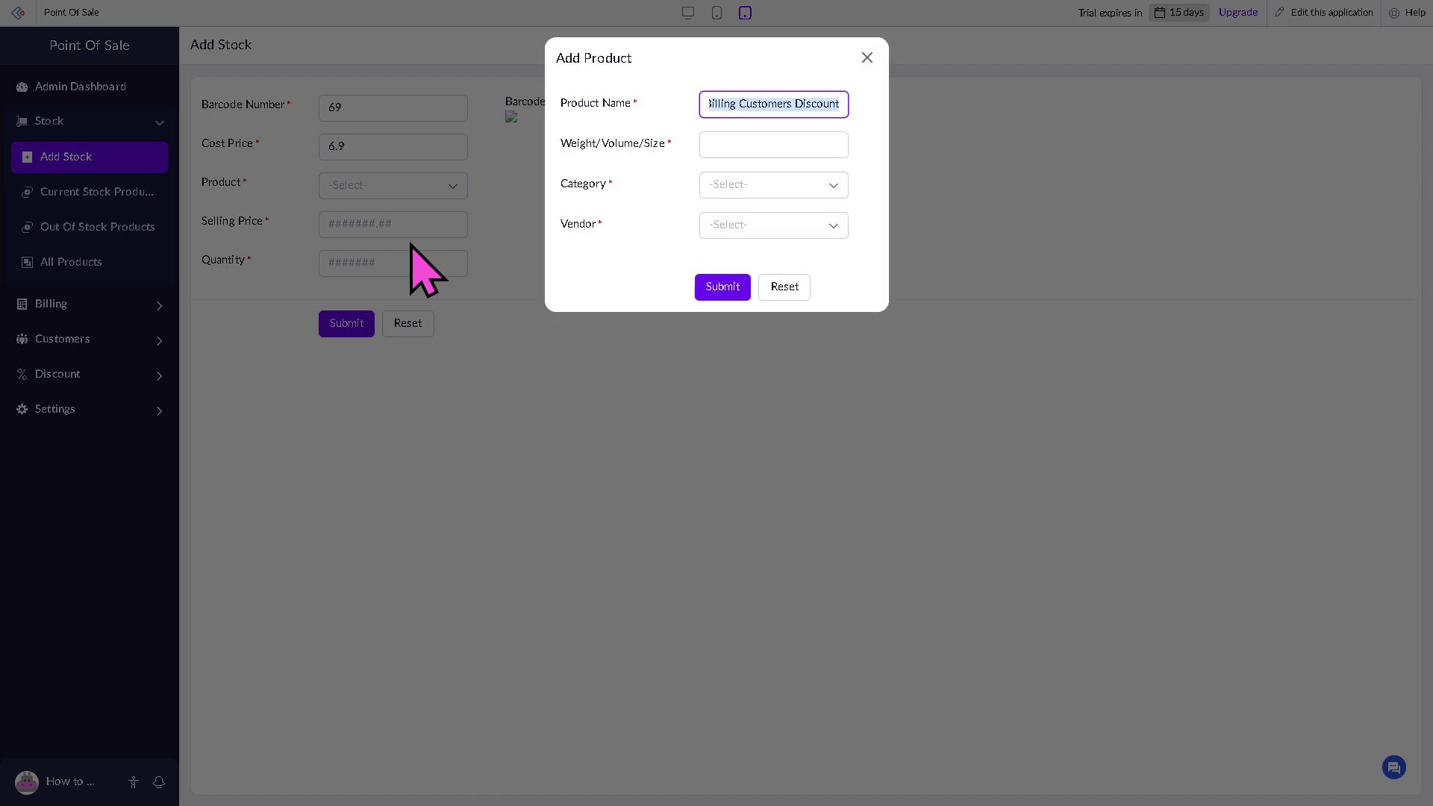
type("How to use ZOHO POS")
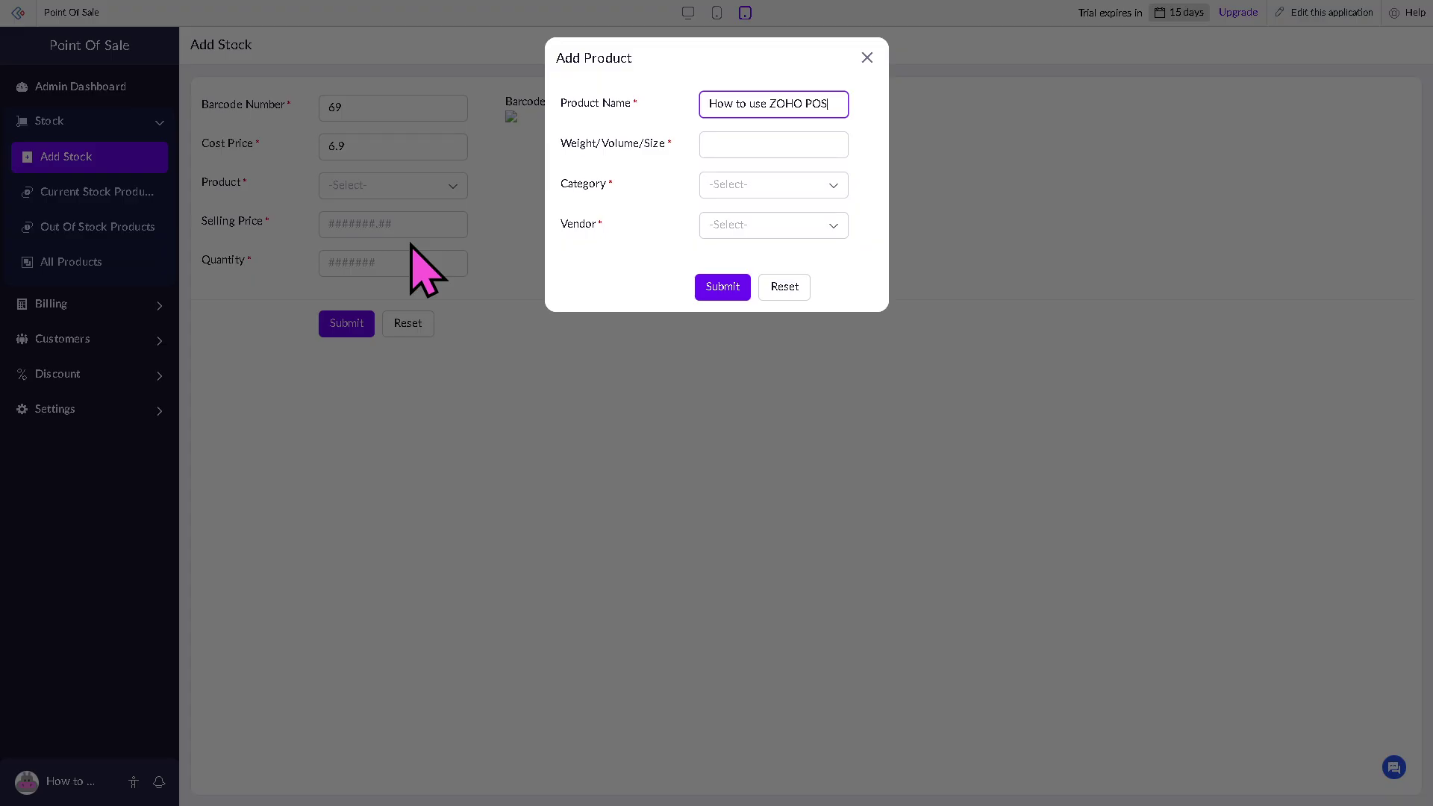
key("ctrl+a")
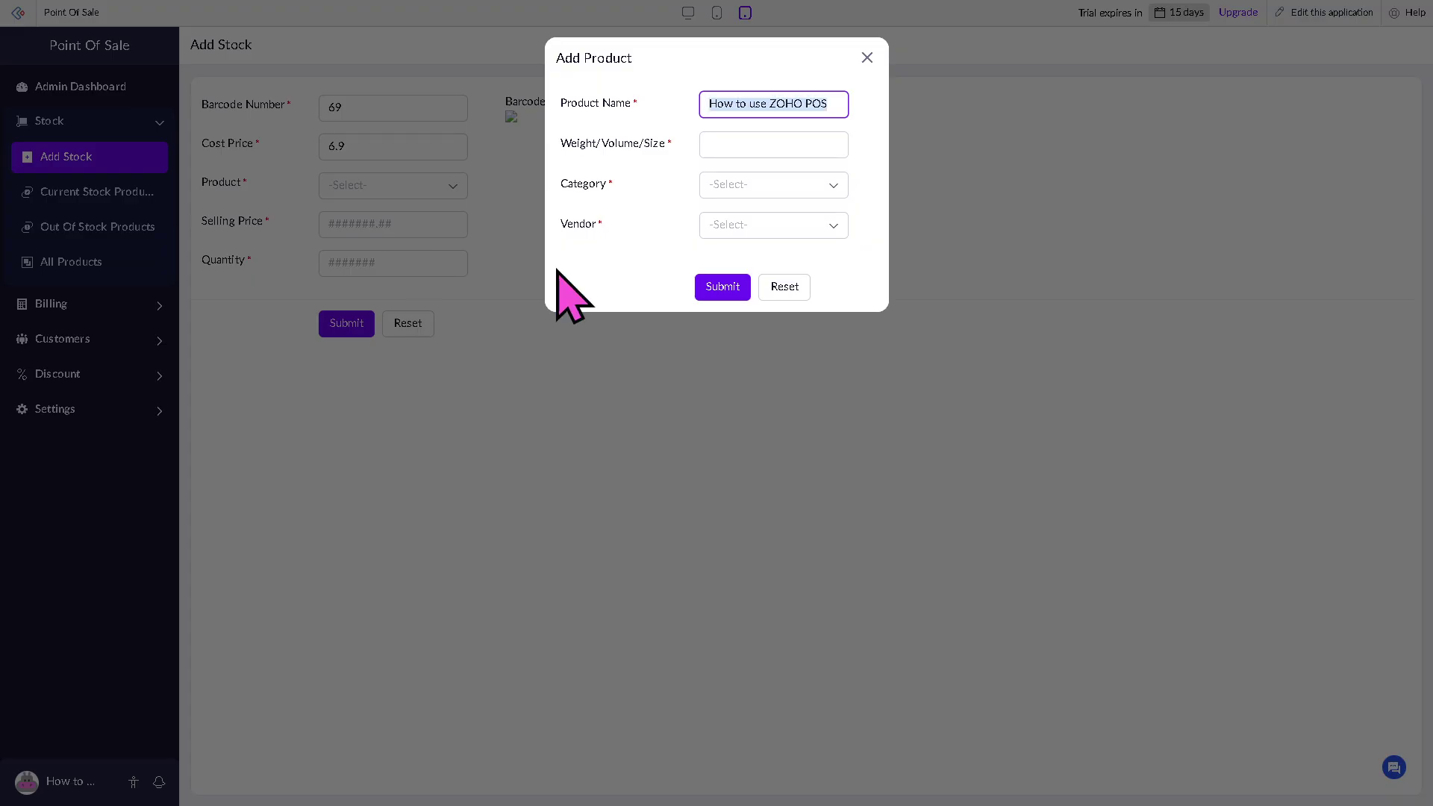
left_click(771, 144)
type("36")
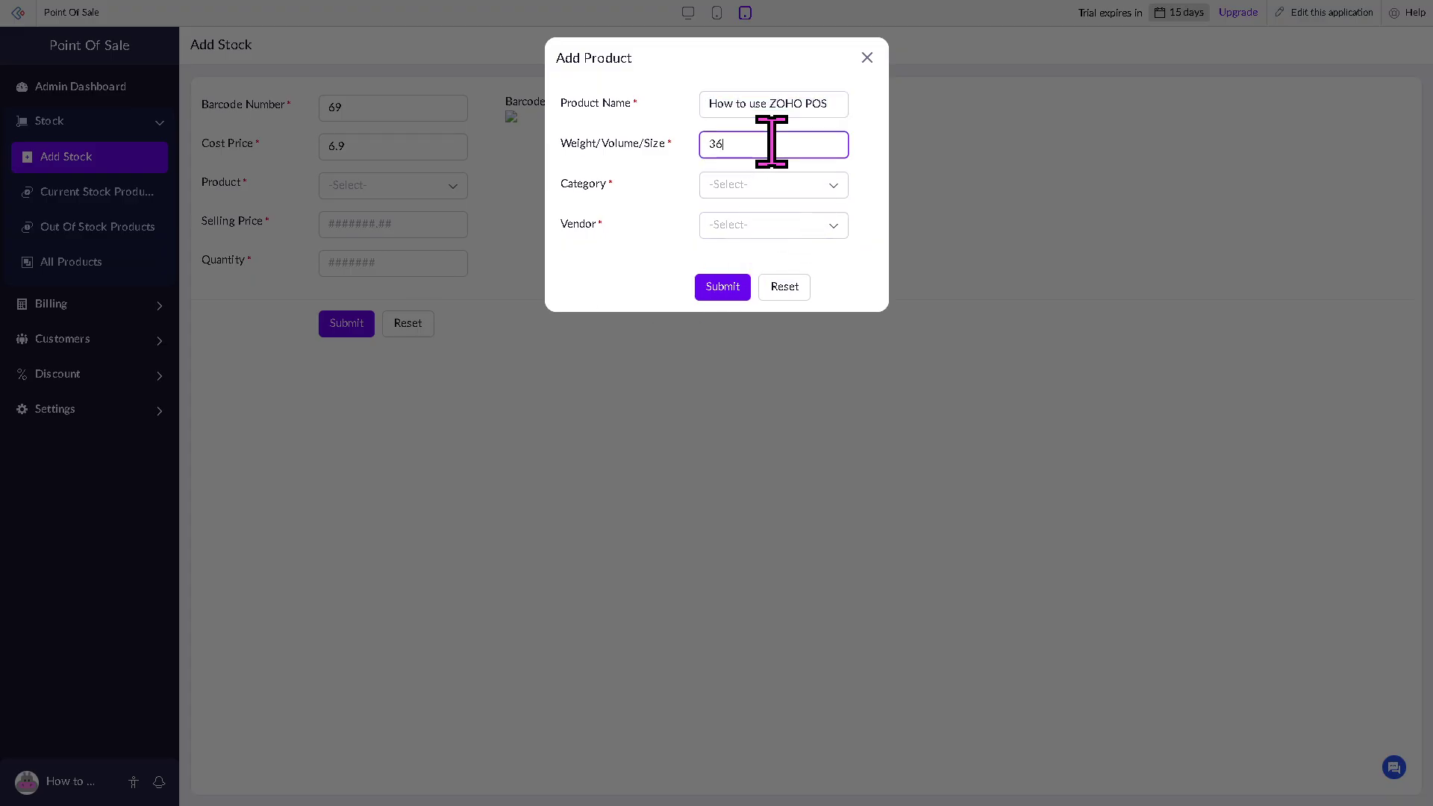
key("BackSpace")
key("BackSpace")
type("6.9")
Create and save the product category 'How to use ZOHO POS'.
left_click(795, 188)
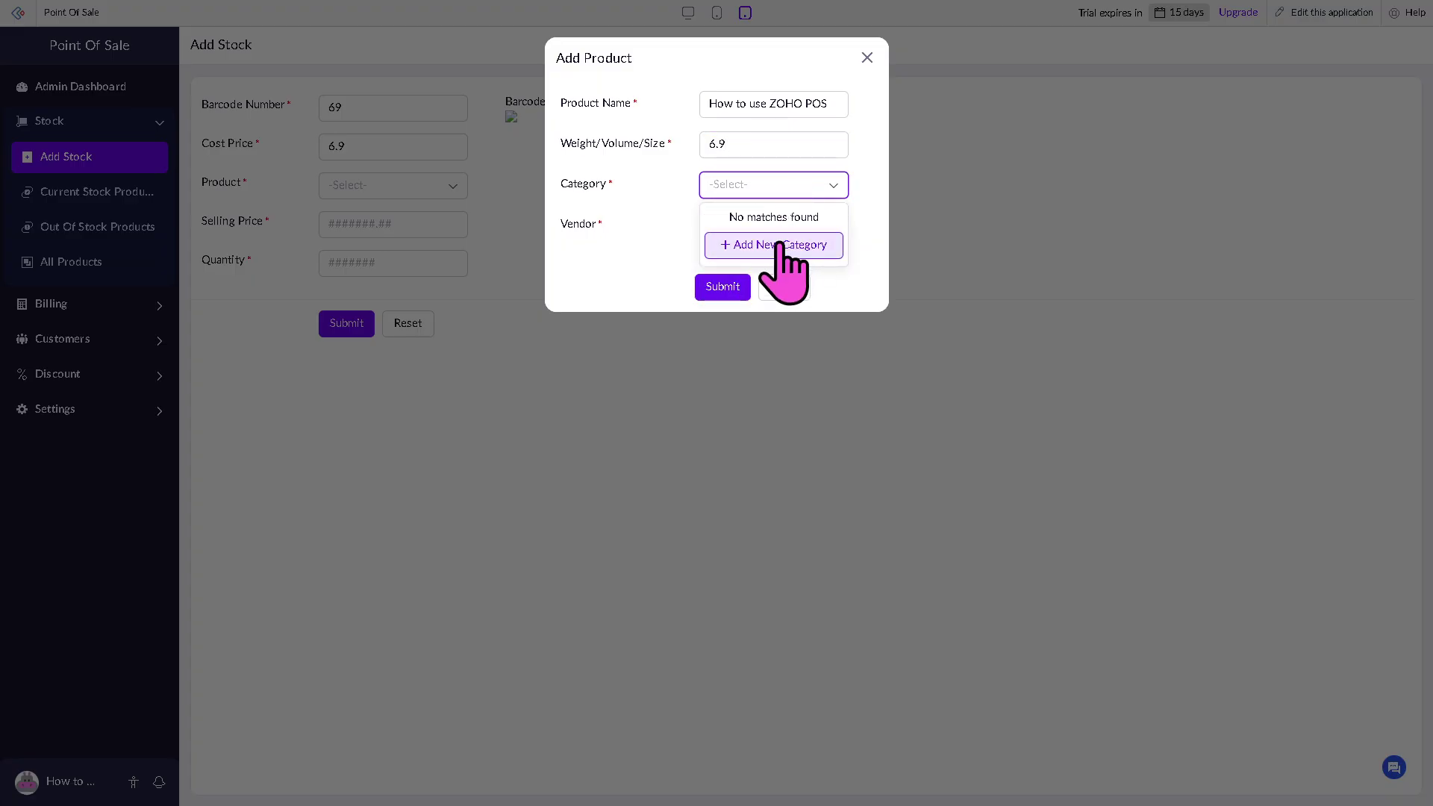
left_click(781, 246)
type("How to use ZOHO POS")
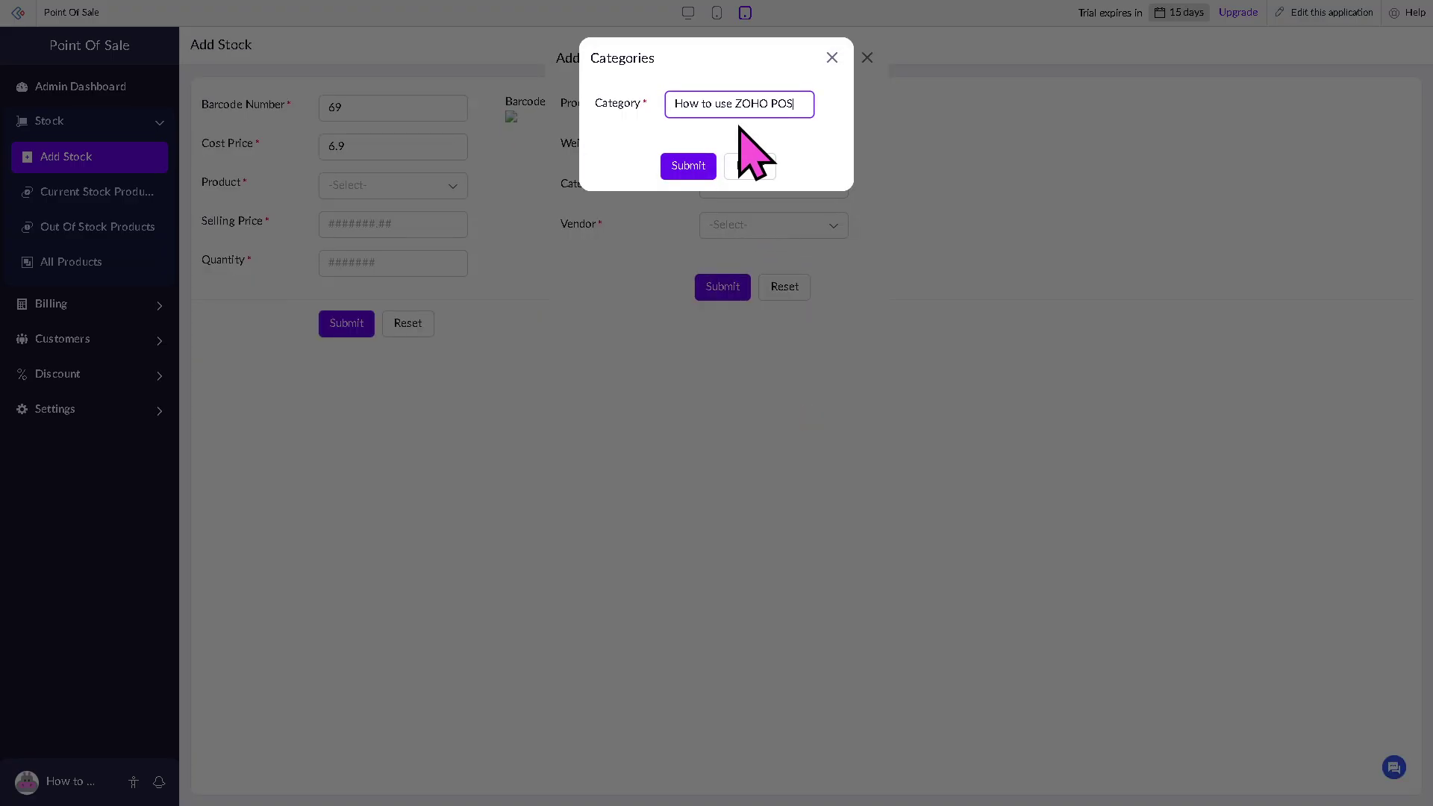
left_click(687, 165)
Abandon the failed 'How to use ZOHO POS' vendor and close the product form unsaved.
left_click(817, 228)
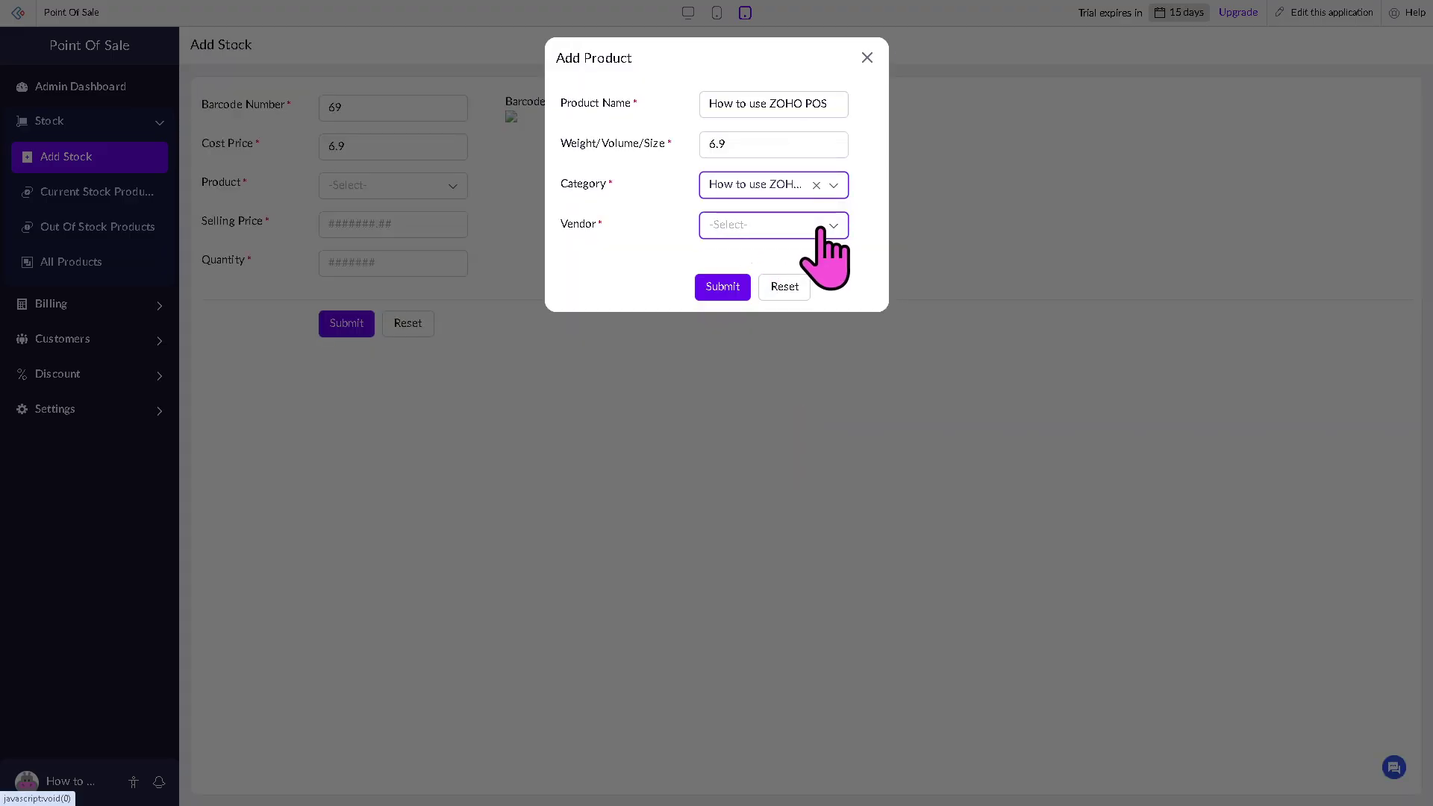
left_click(772, 319)
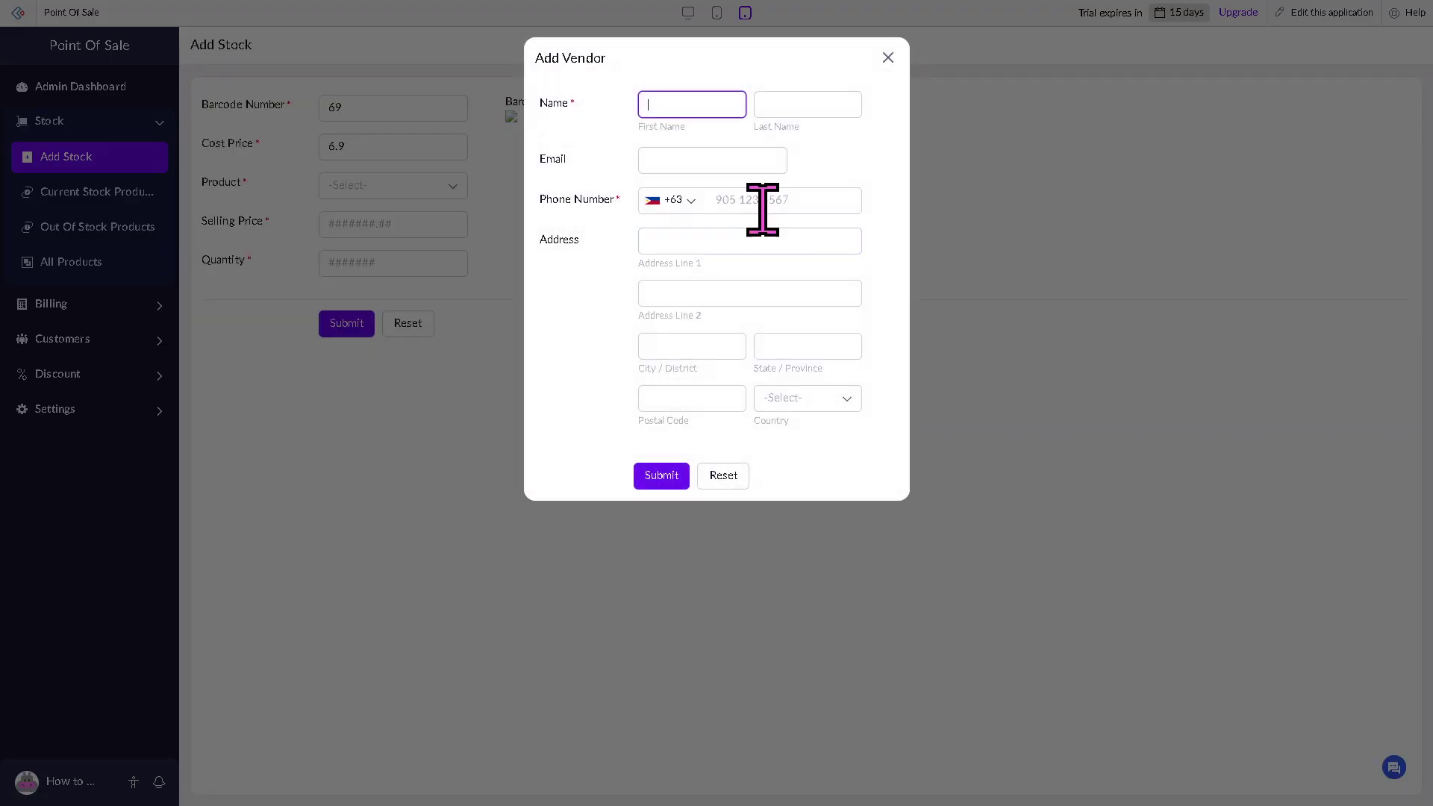
type("How to use ZOHO POS")
left_click(661, 475)
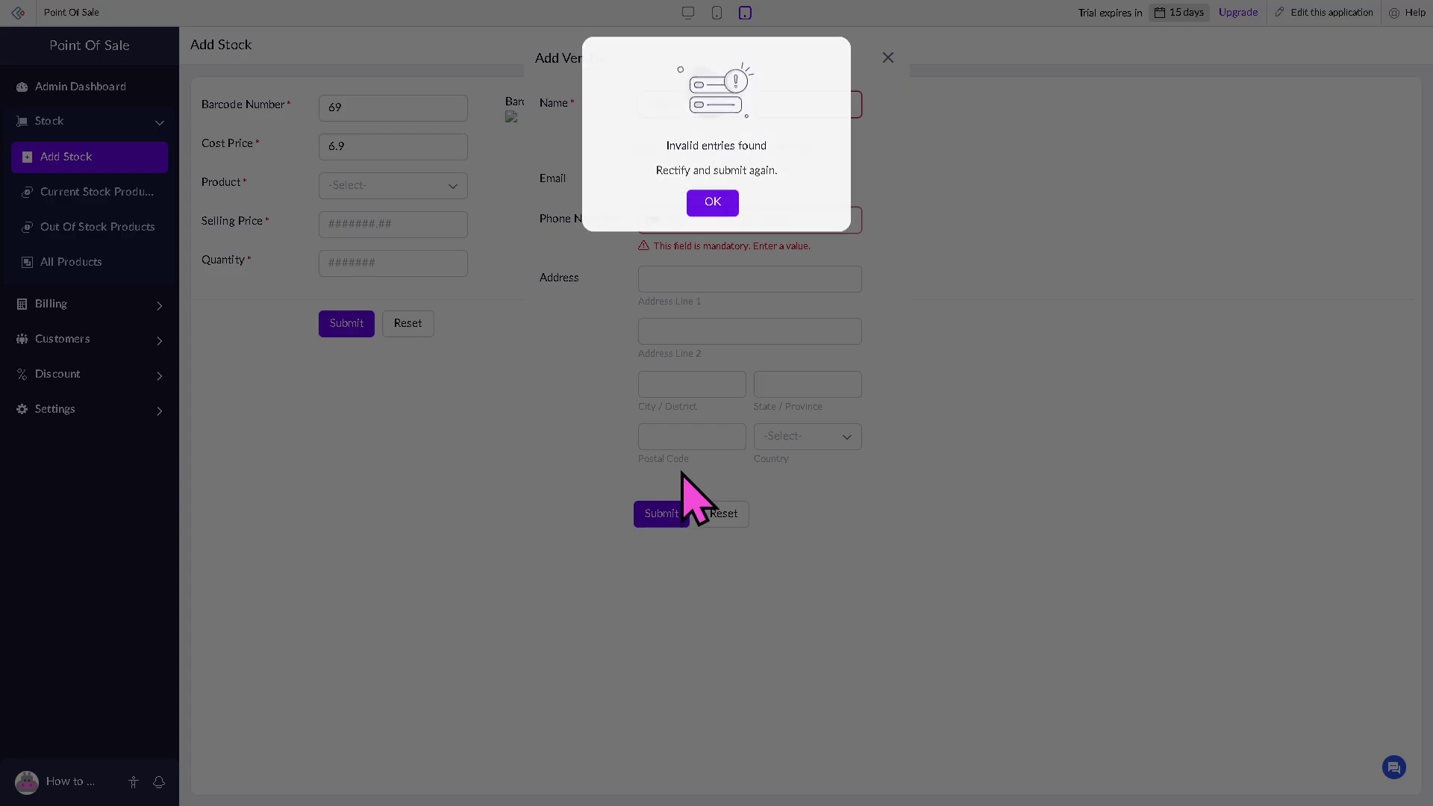
left_click(711, 203)
left_click(723, 514)
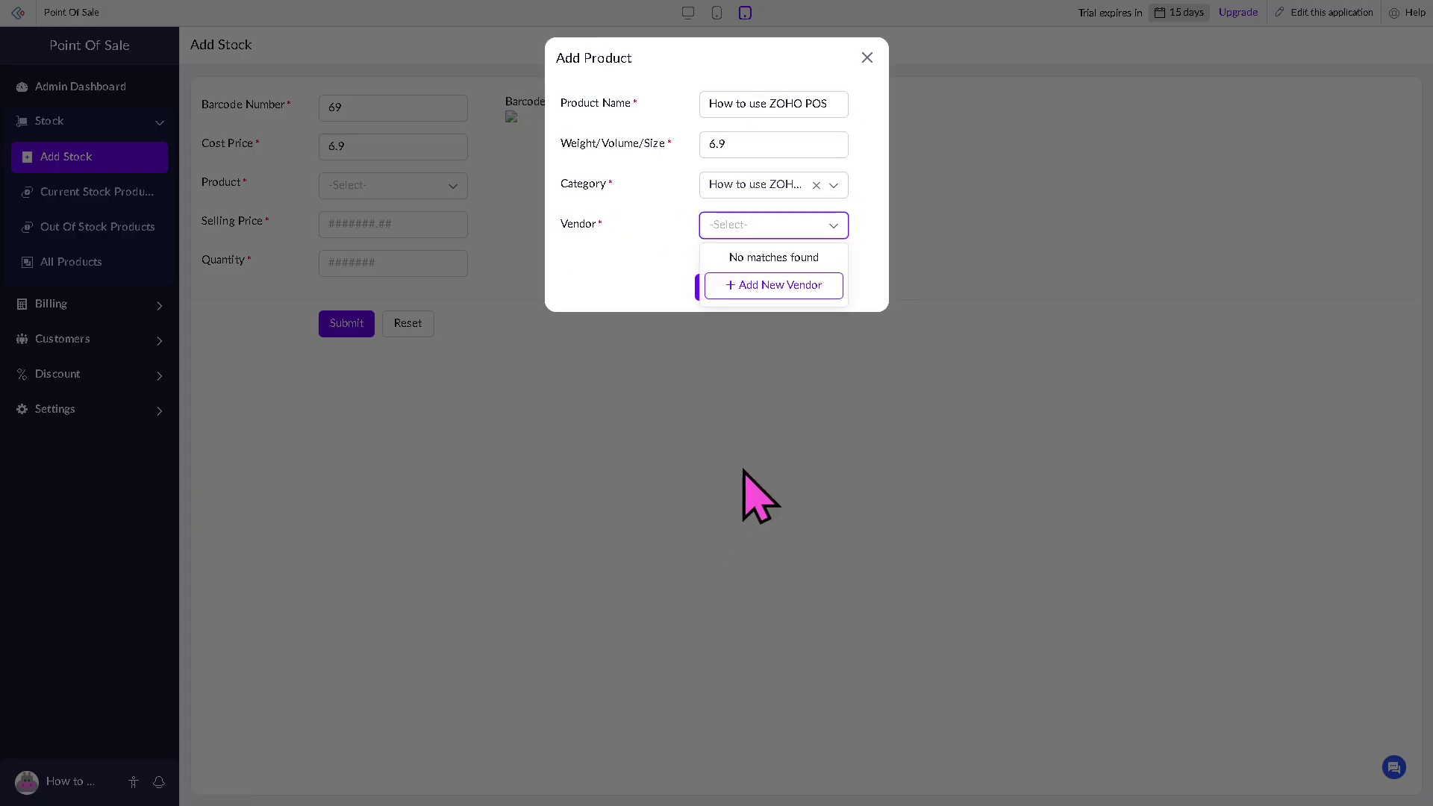
left_click(666, 287)
left_click(713, 290)
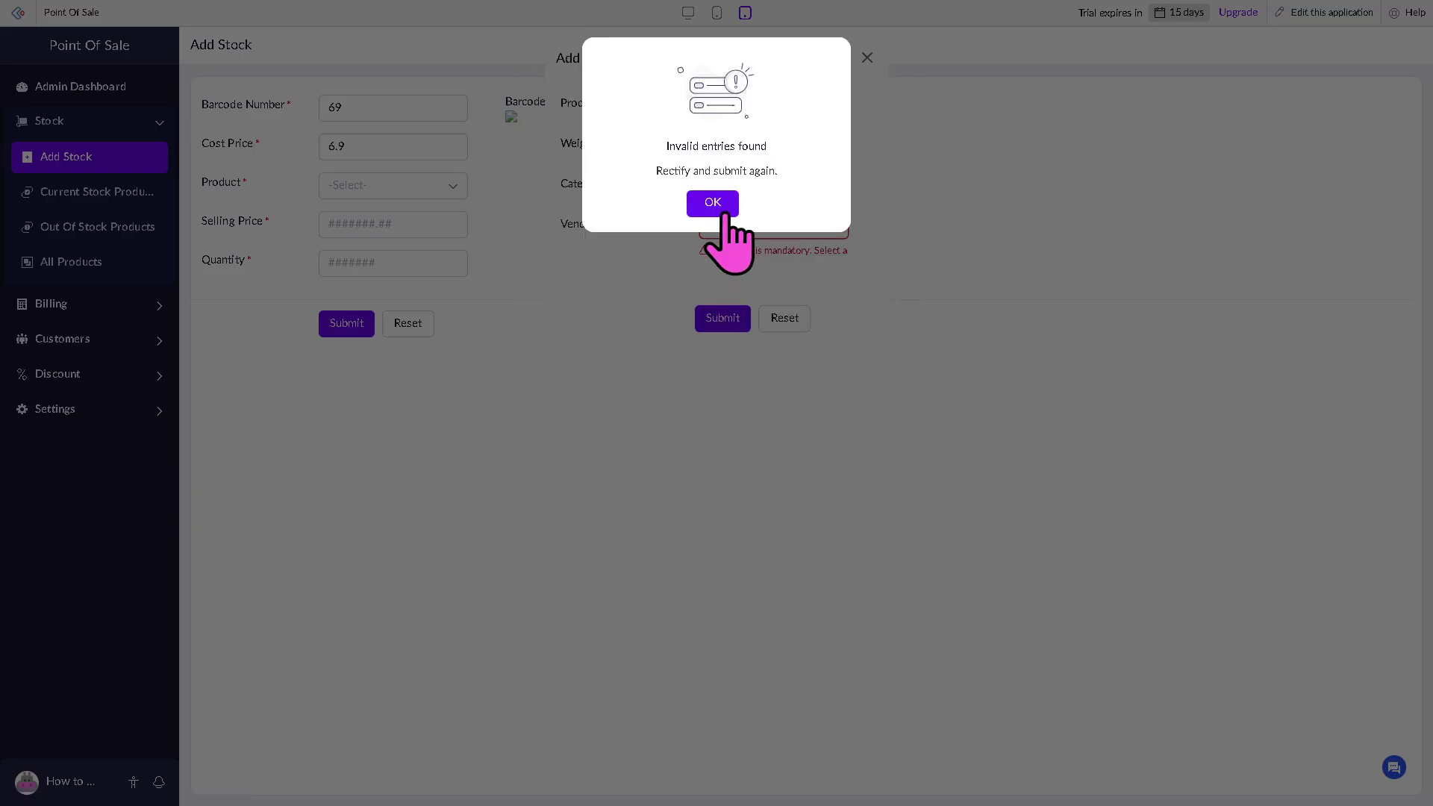
left_click(718, 203)
left_click(866, 60)
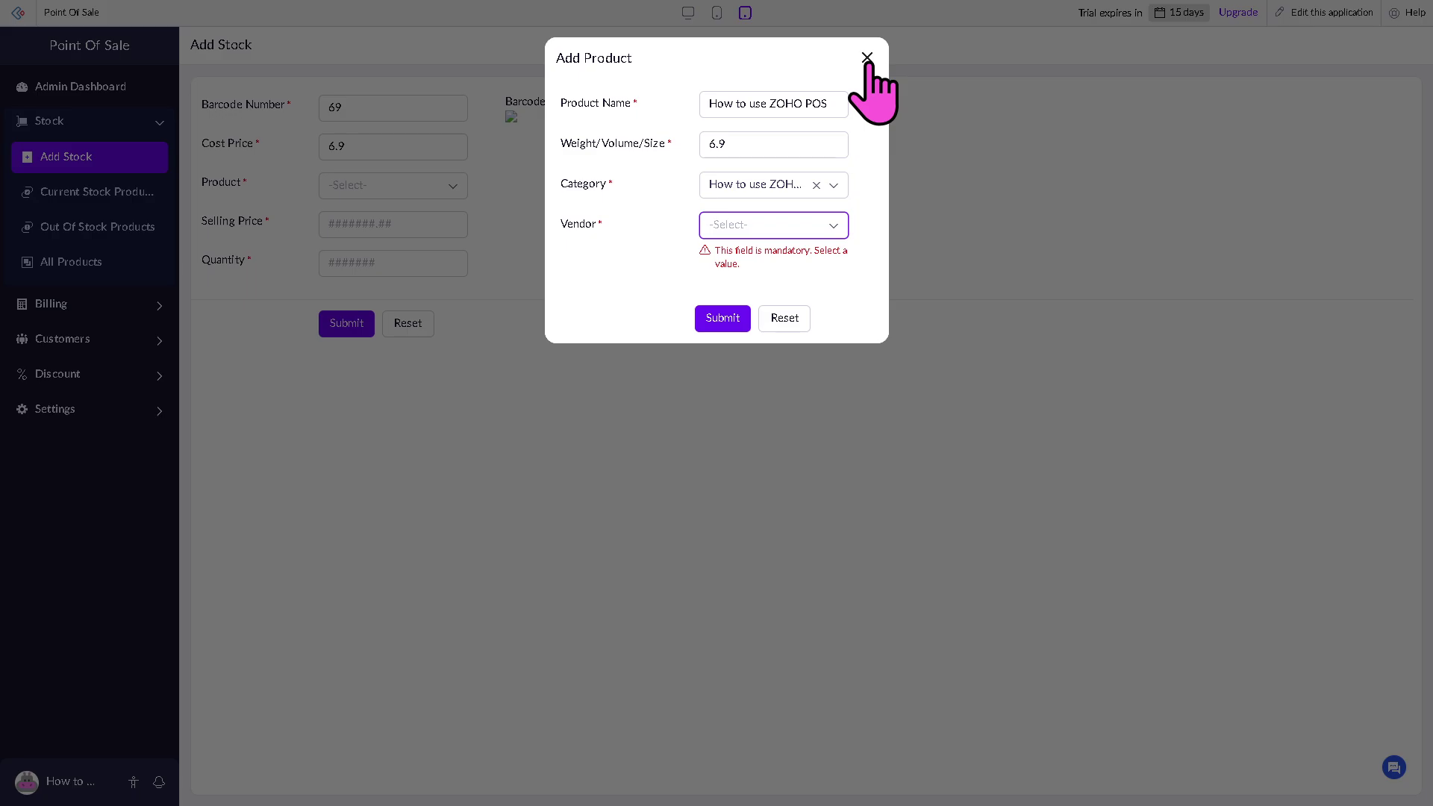
left_click(866, 58)
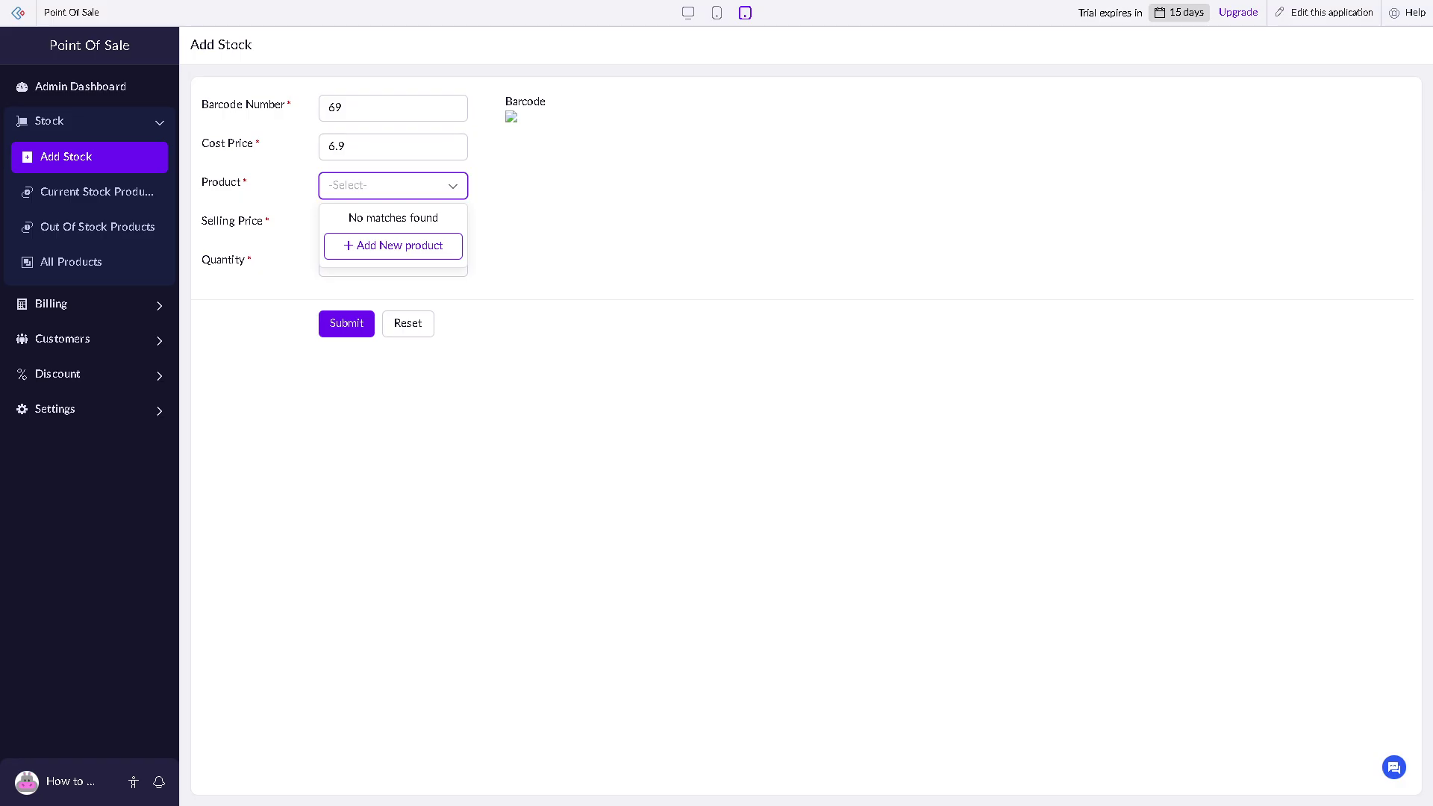
Review the Current Stock, Out Of Stock and All Products reports.
left_click(93, 196)
left_click(97, 233)
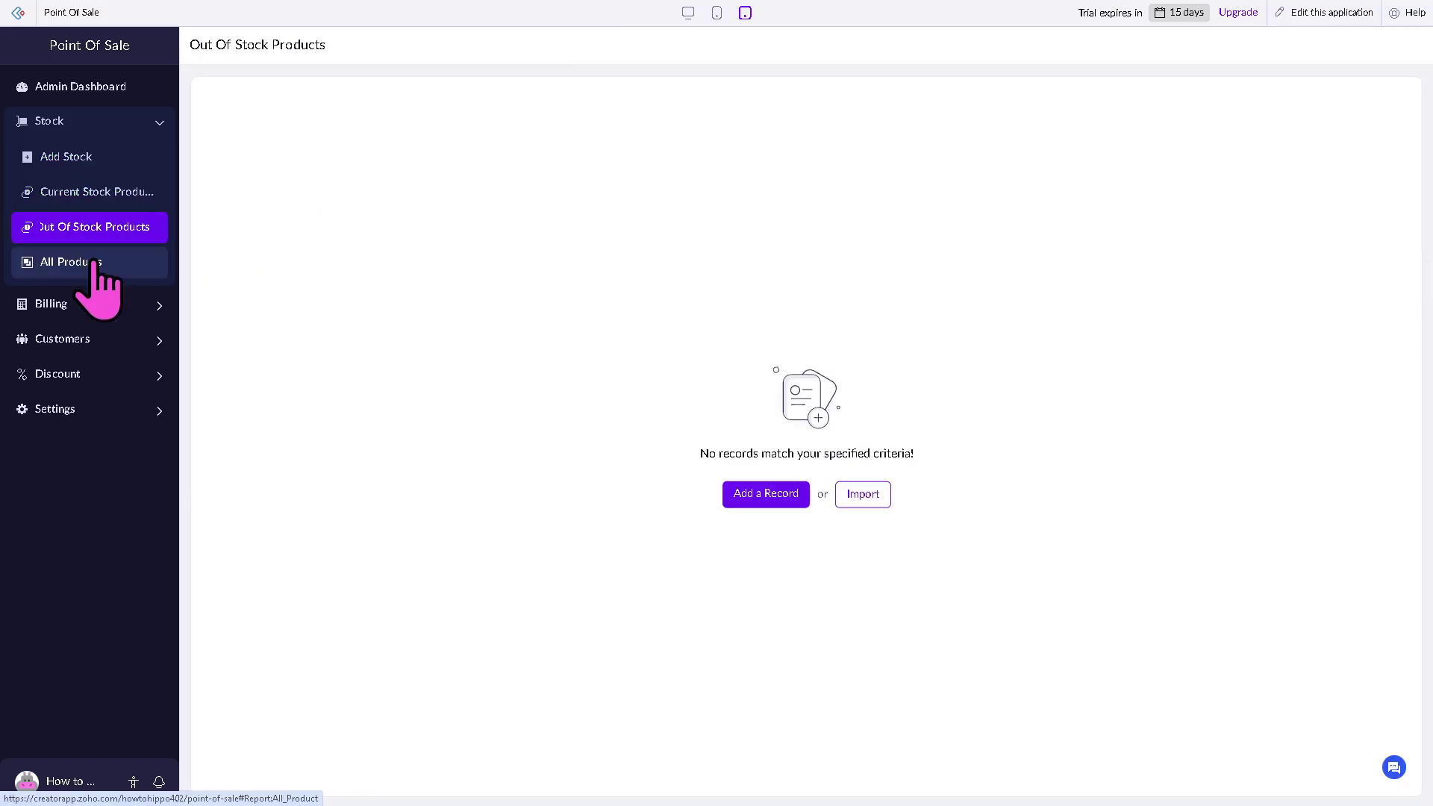
left_click(82, 263)
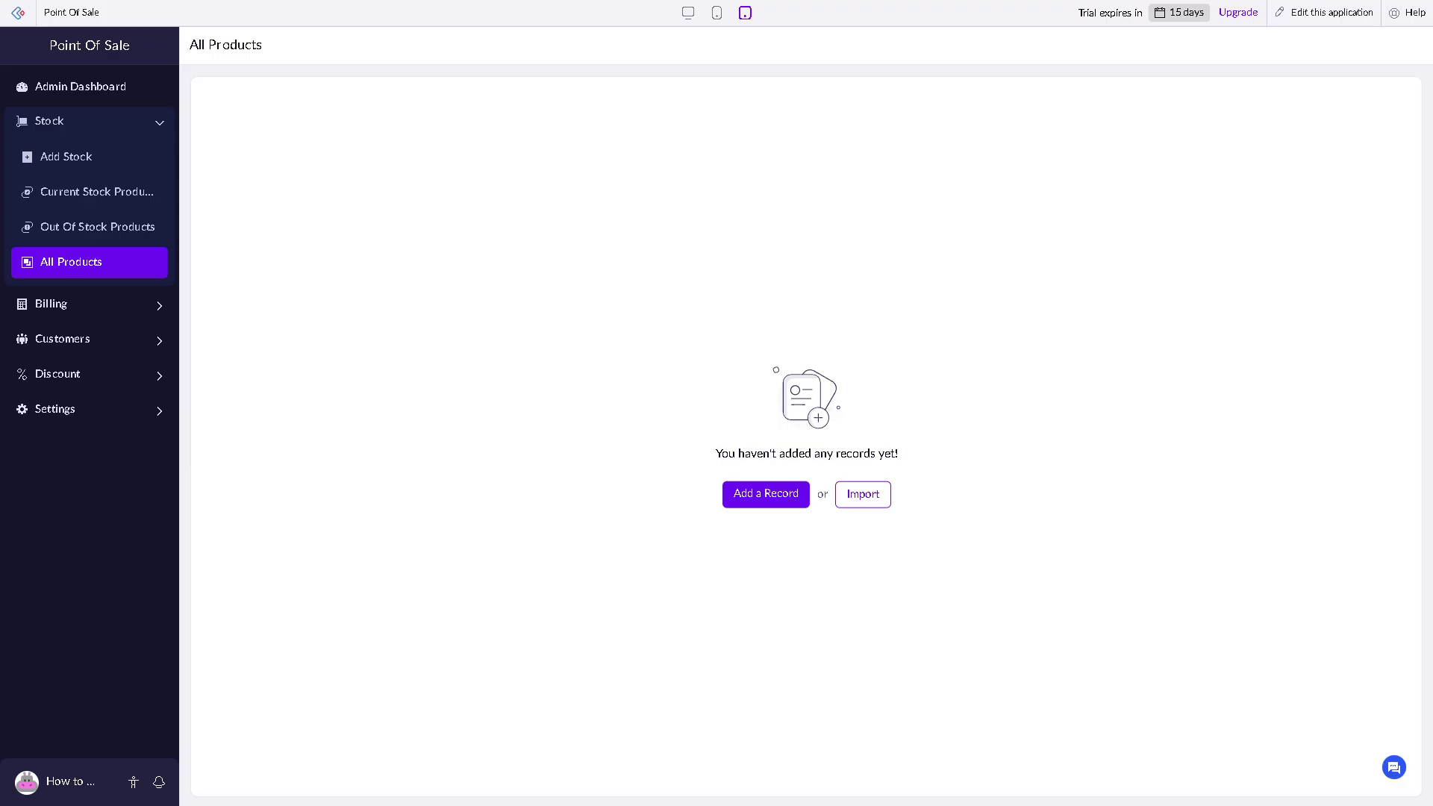
left_click(46, 302)
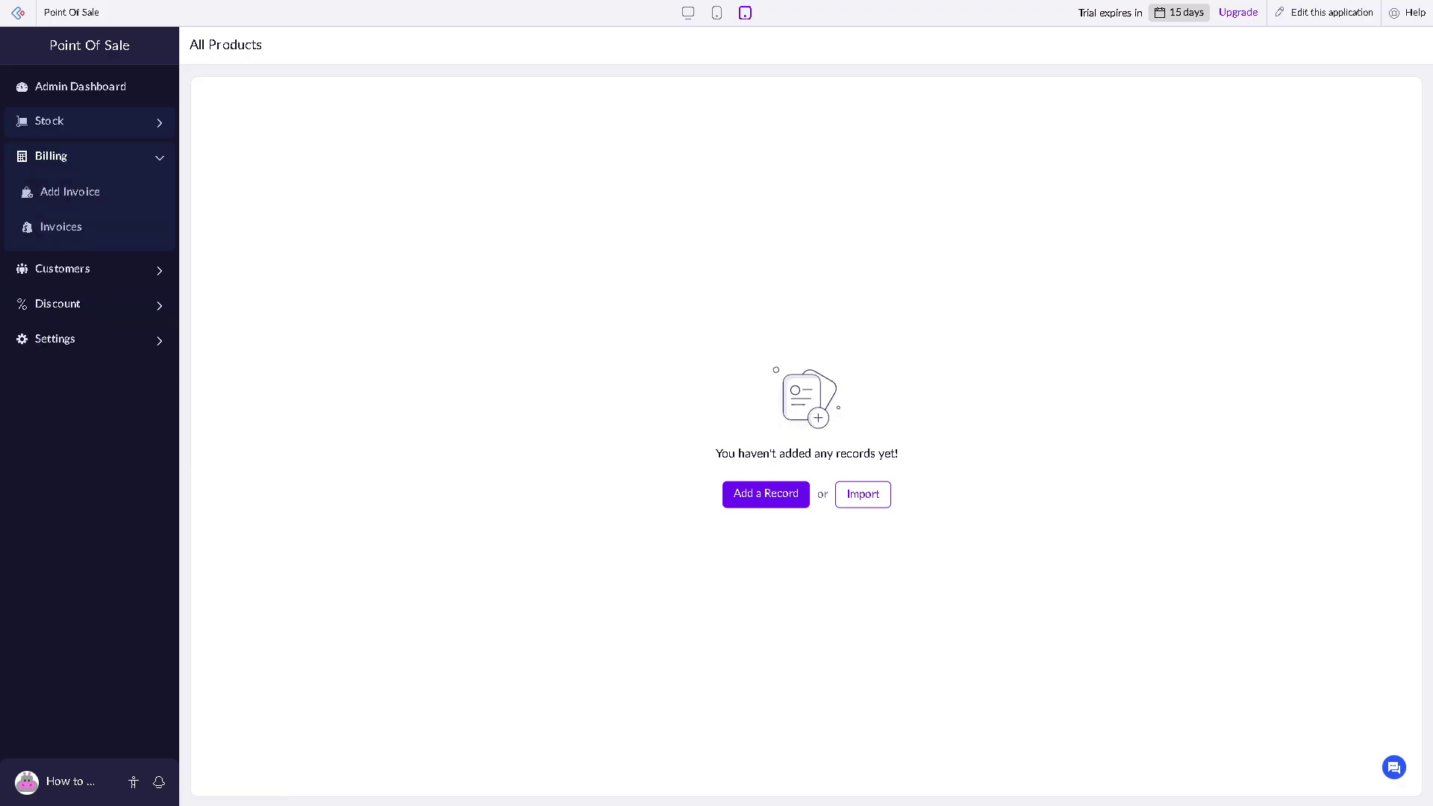
Review the empty Invoices report and Add Invoice customer list, then start a blank invoice.
left_click(97, 226)
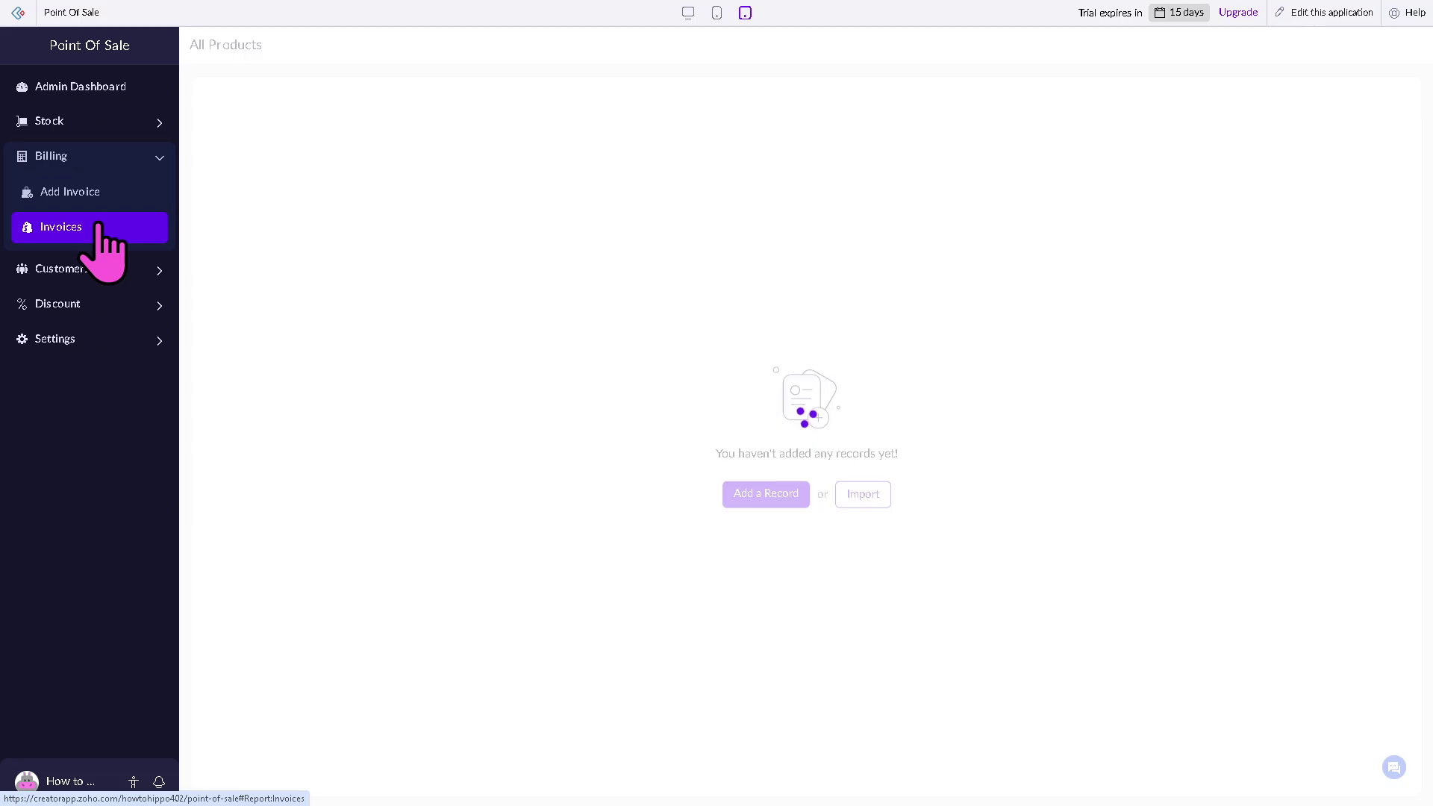
left_click(115, 192)
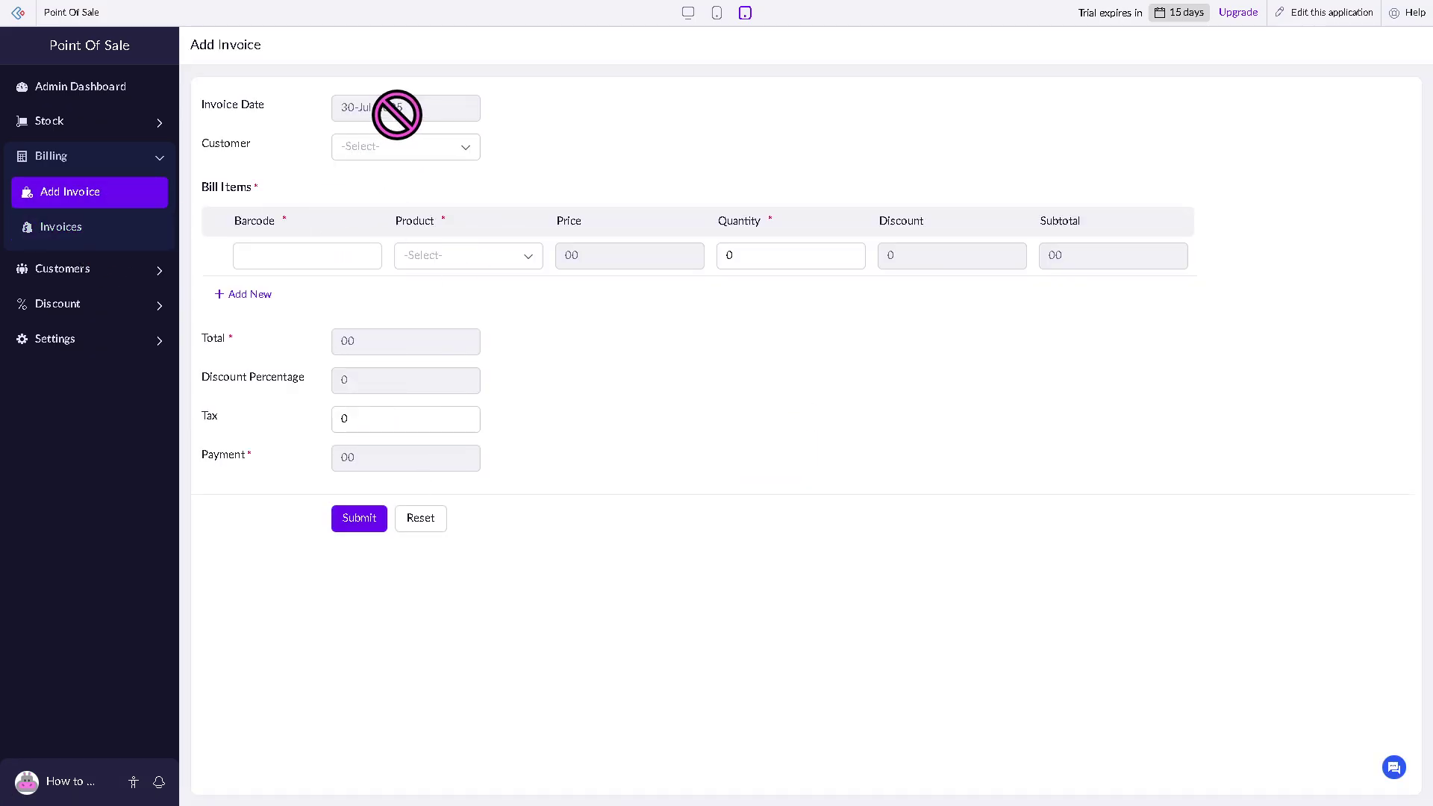
left_click(464, 147)
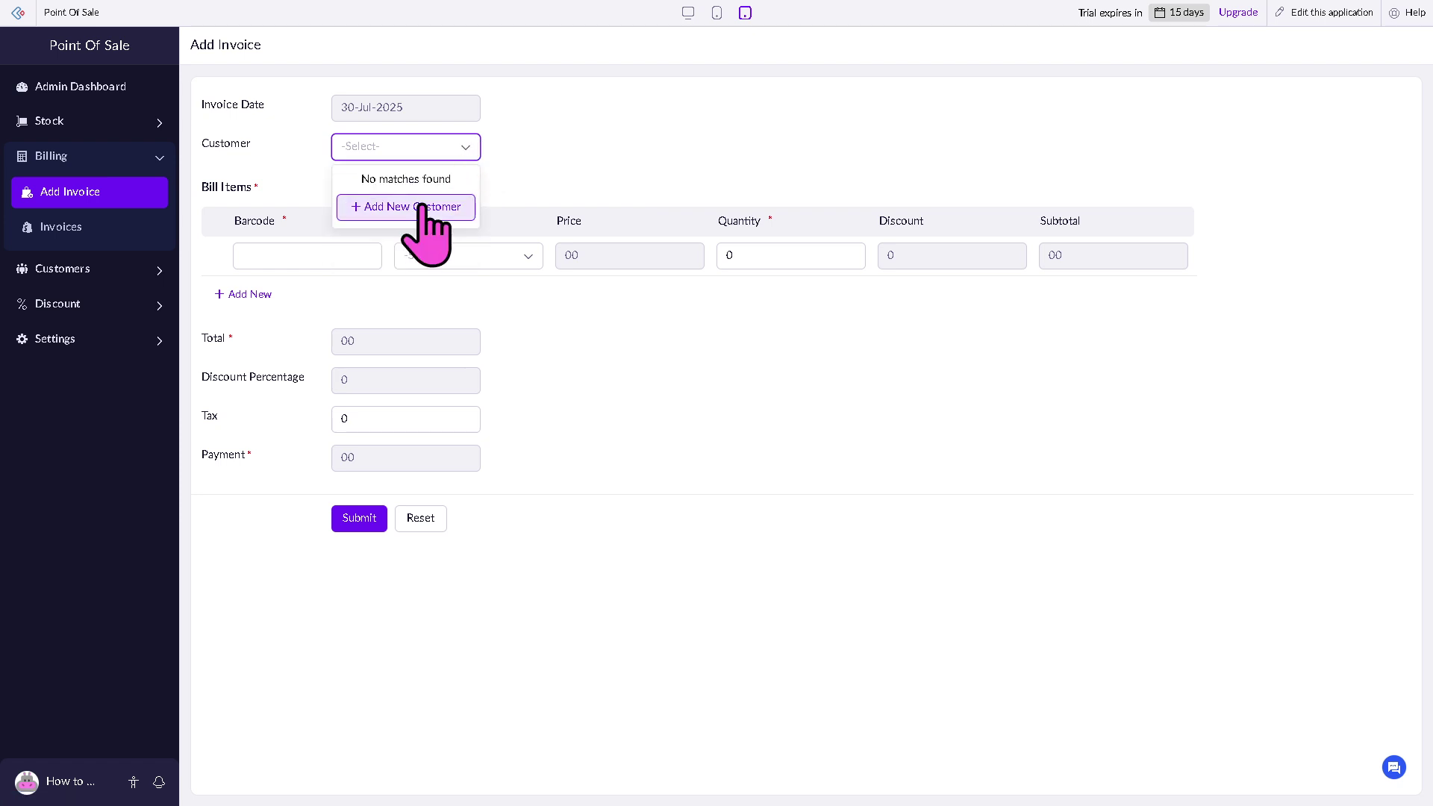
left_click(625, 152)
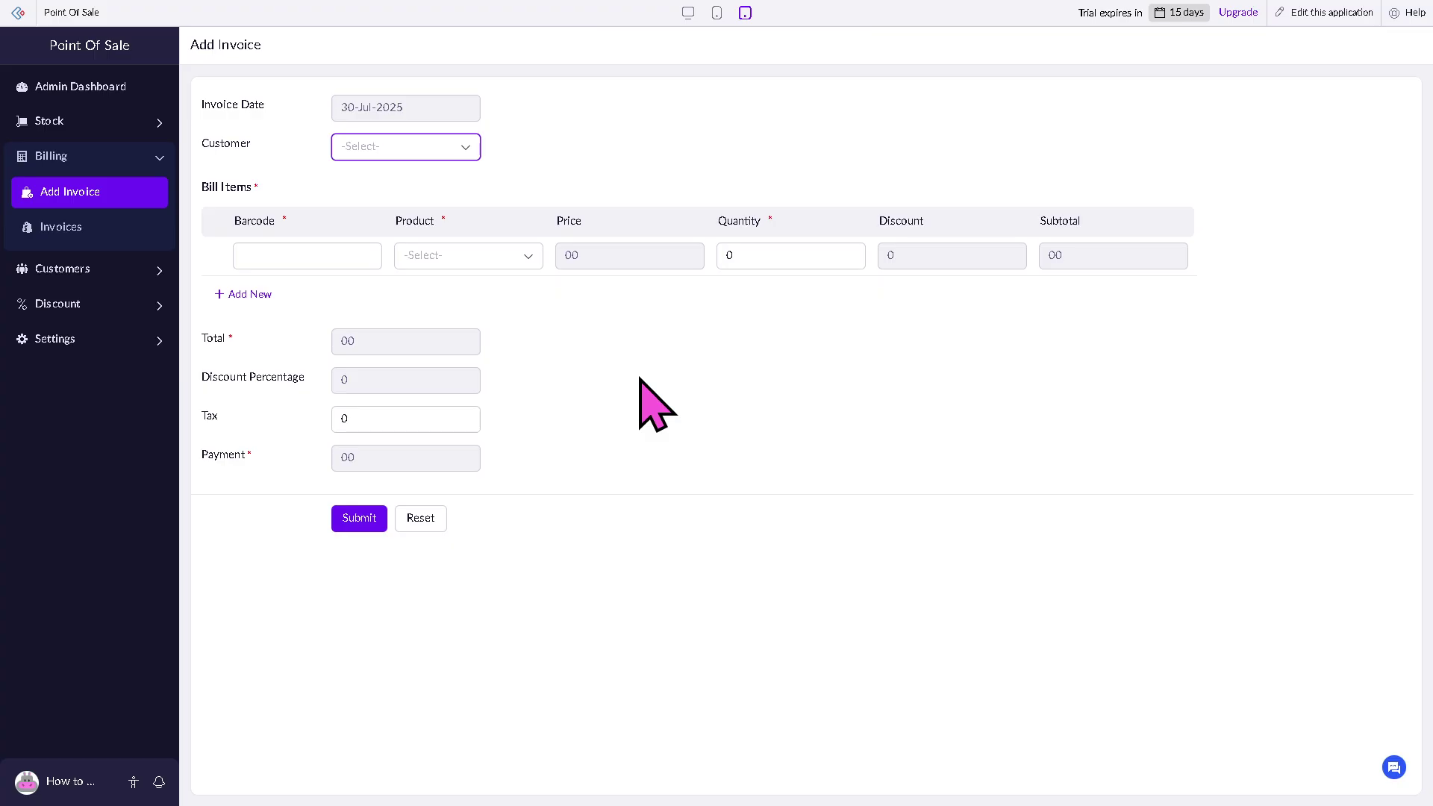
left_click(94, 227)
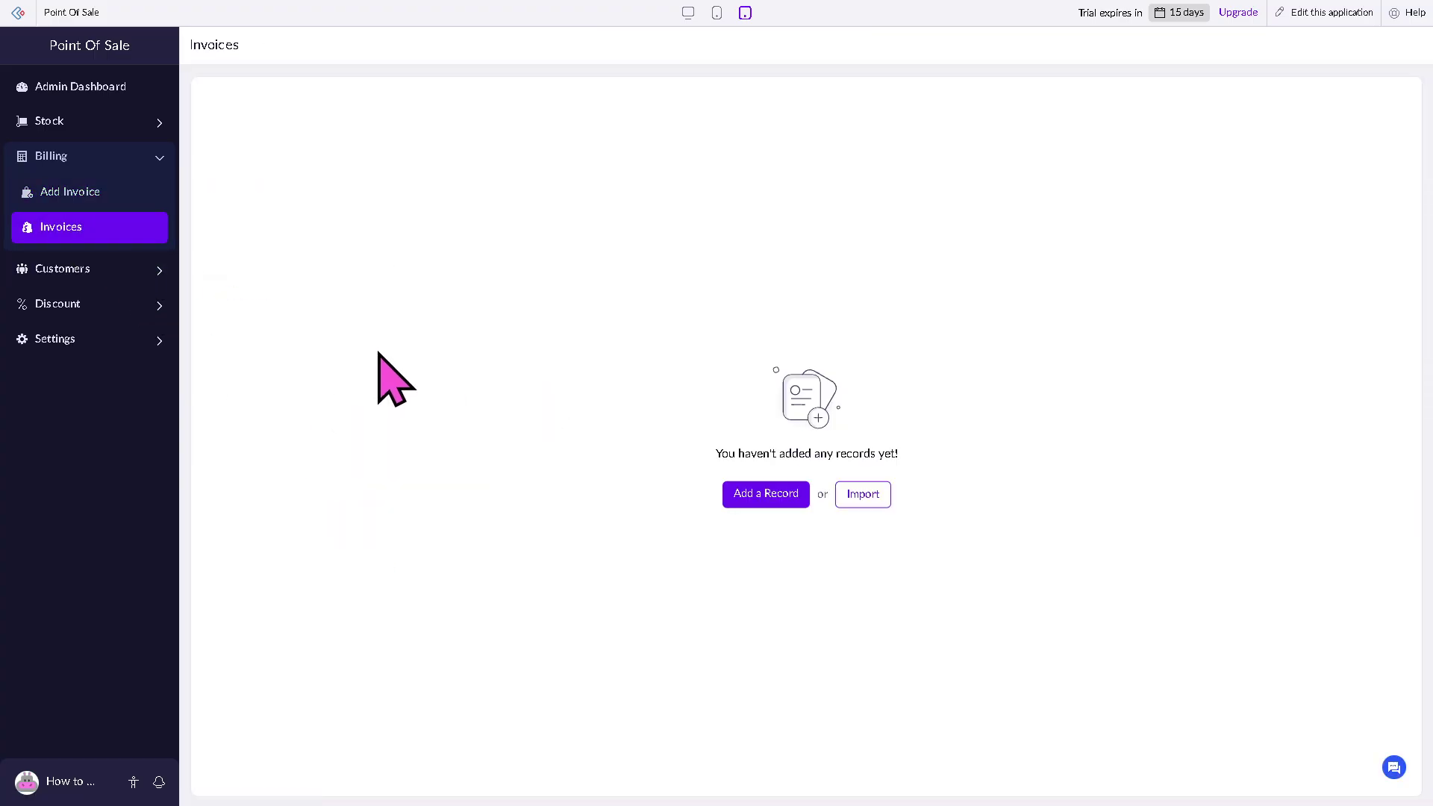
left_click(768, 495)
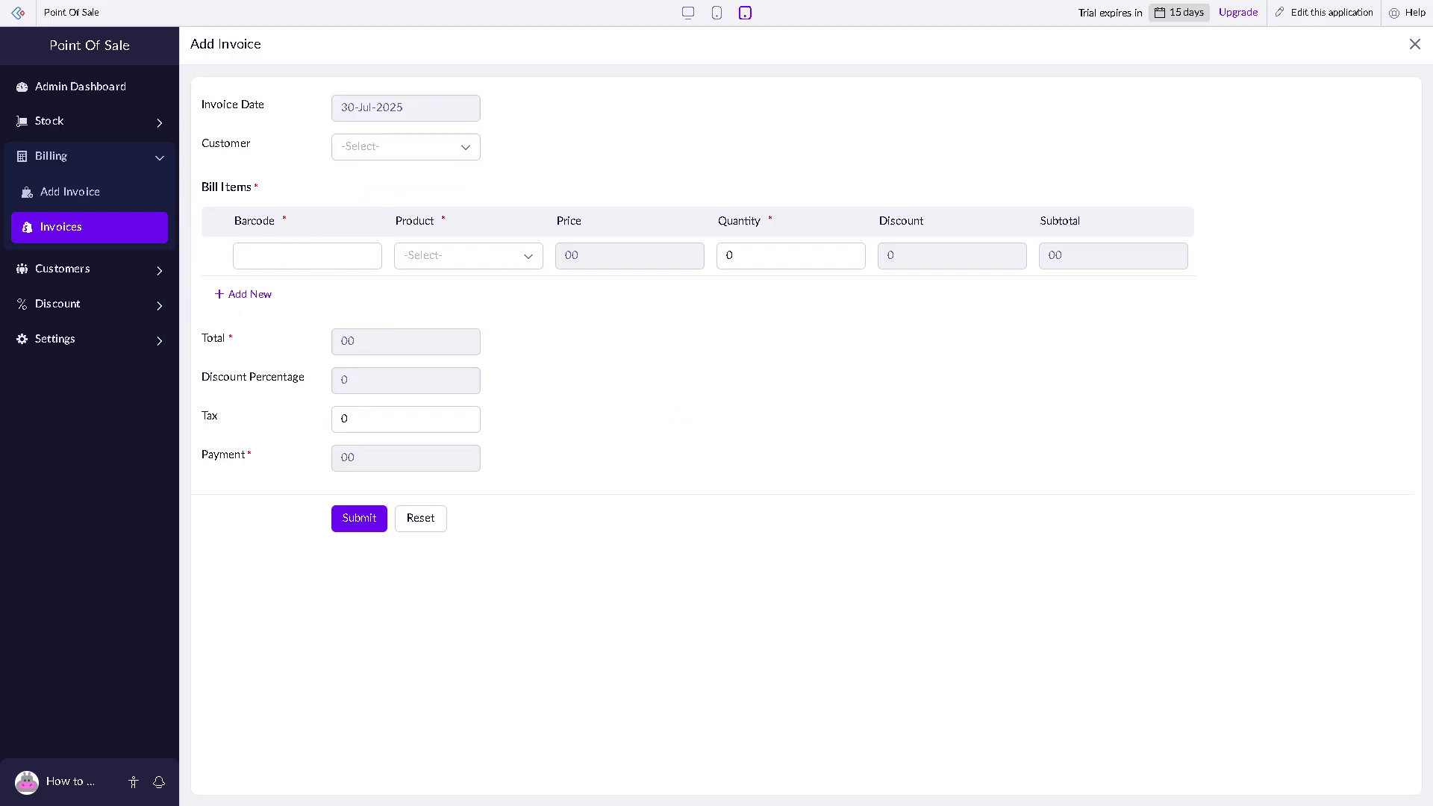
Preview the Add Customers form and view the empty Customers report.
left_click(75, 271)
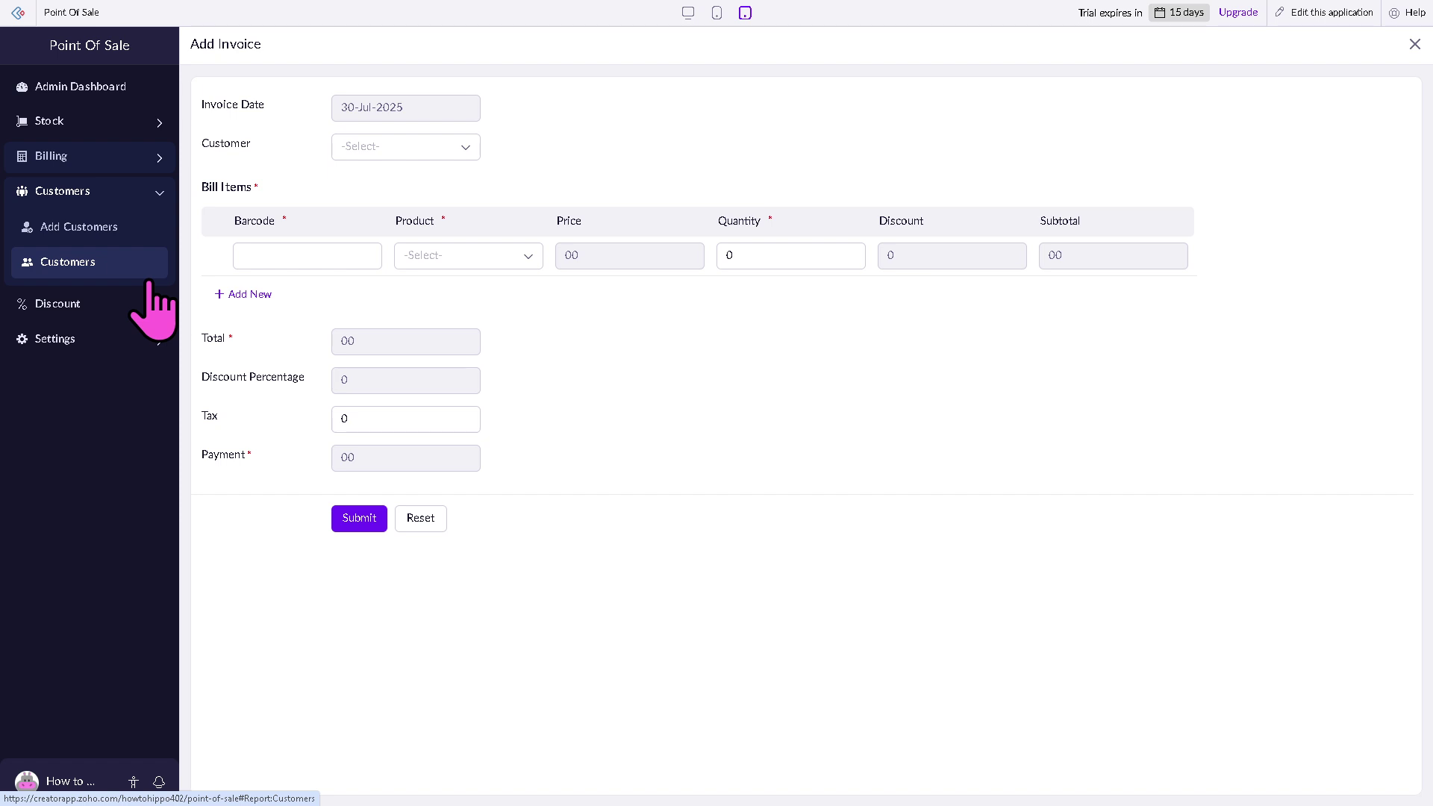
left_click(65, 268)
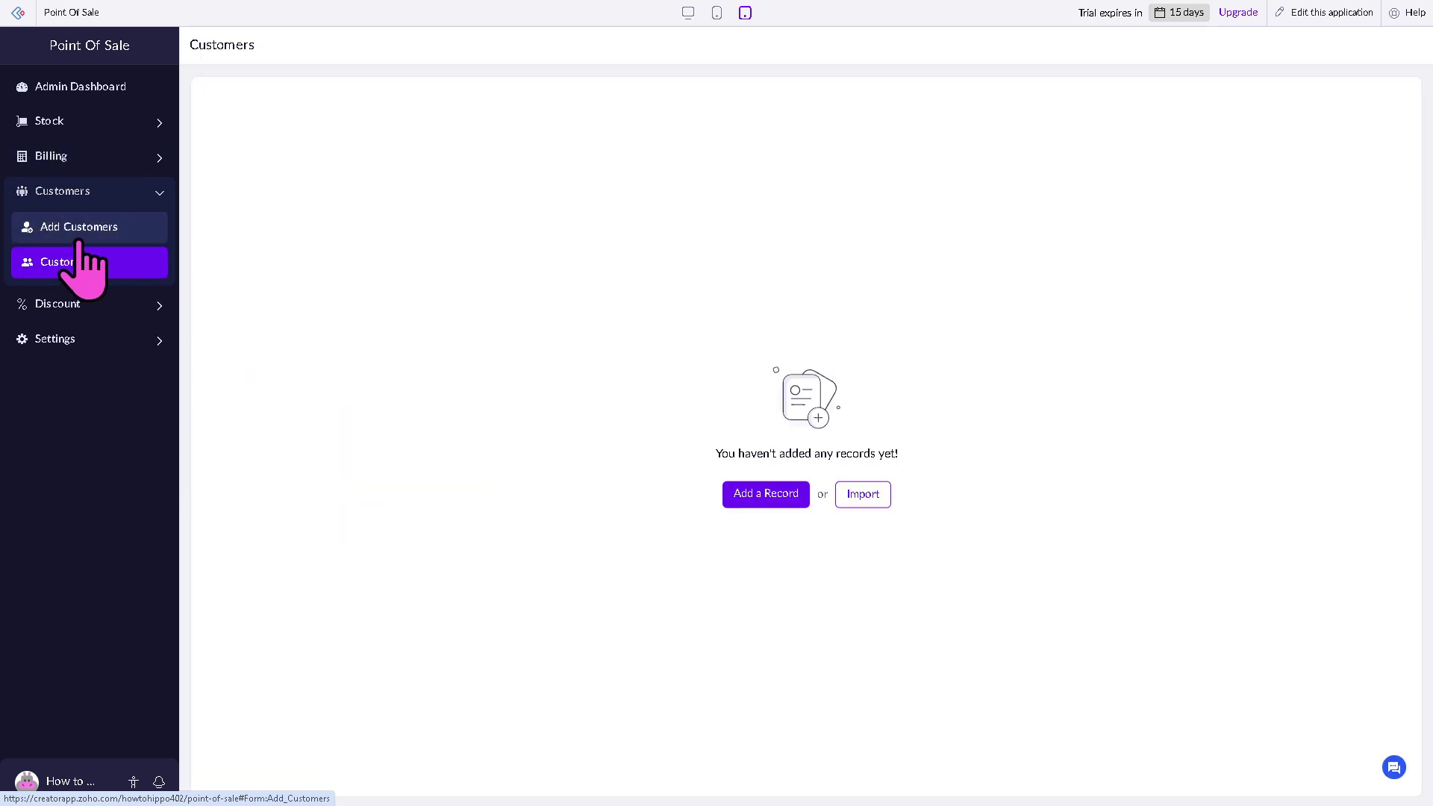
left_click(79, 231)
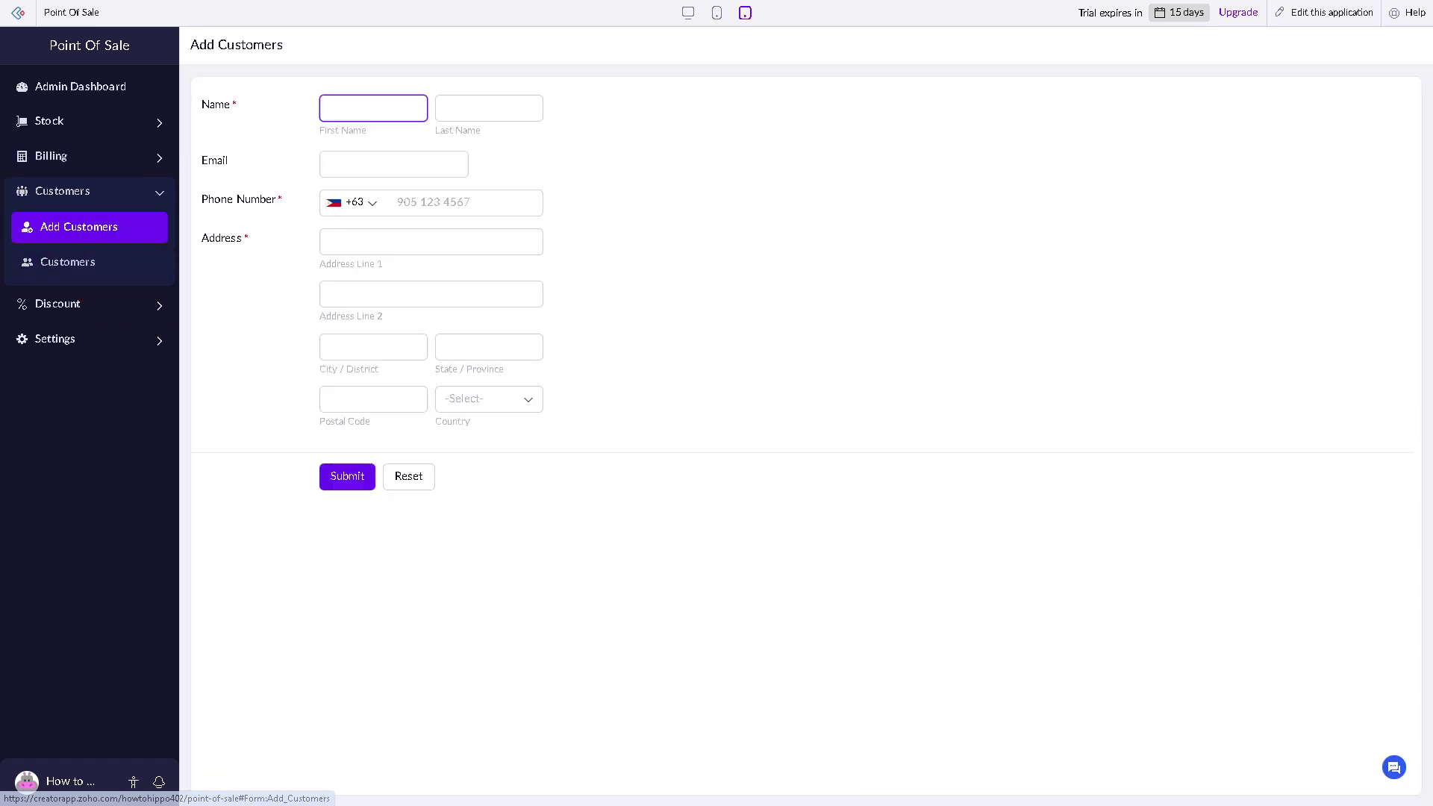
left_click(82, 262)
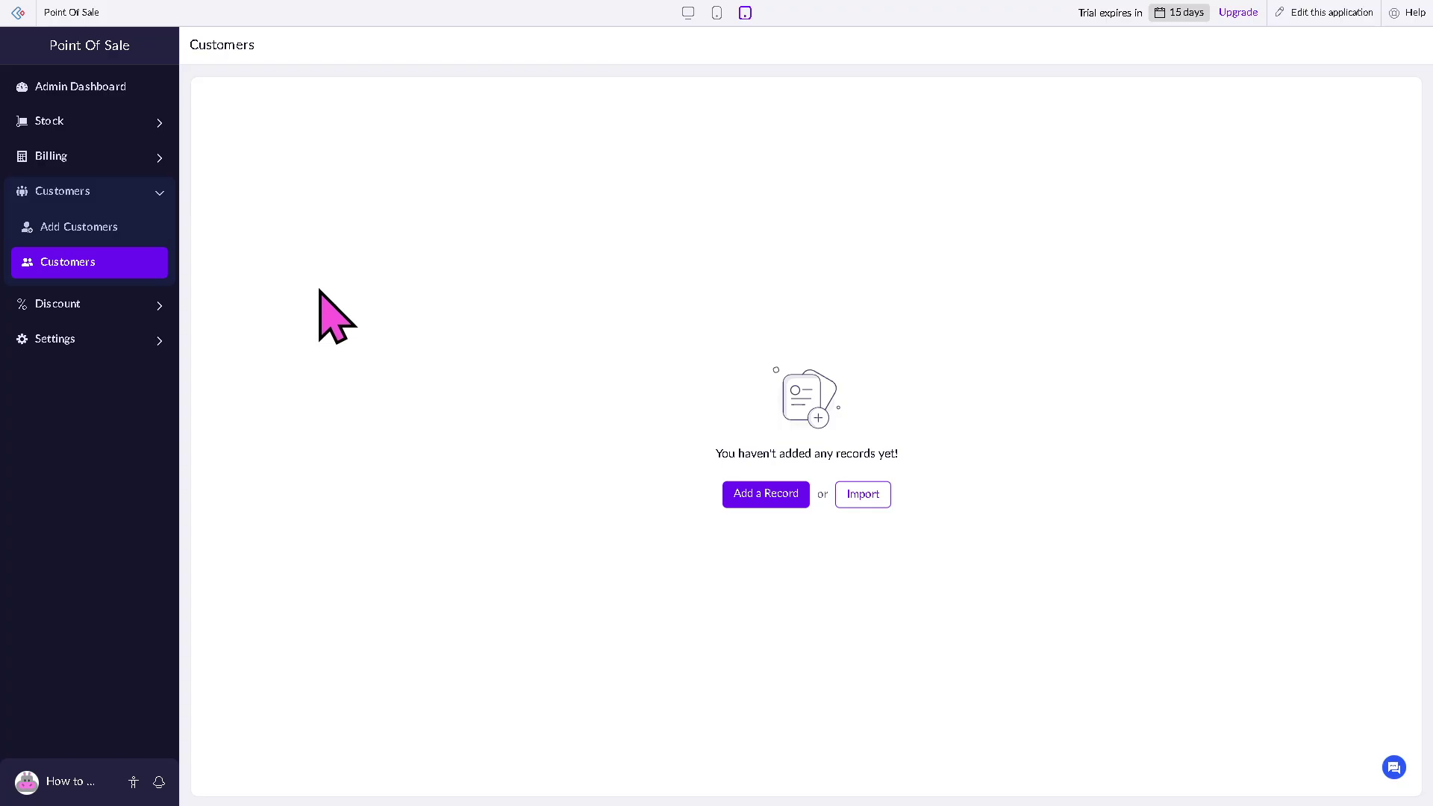
left_click(71, 304)
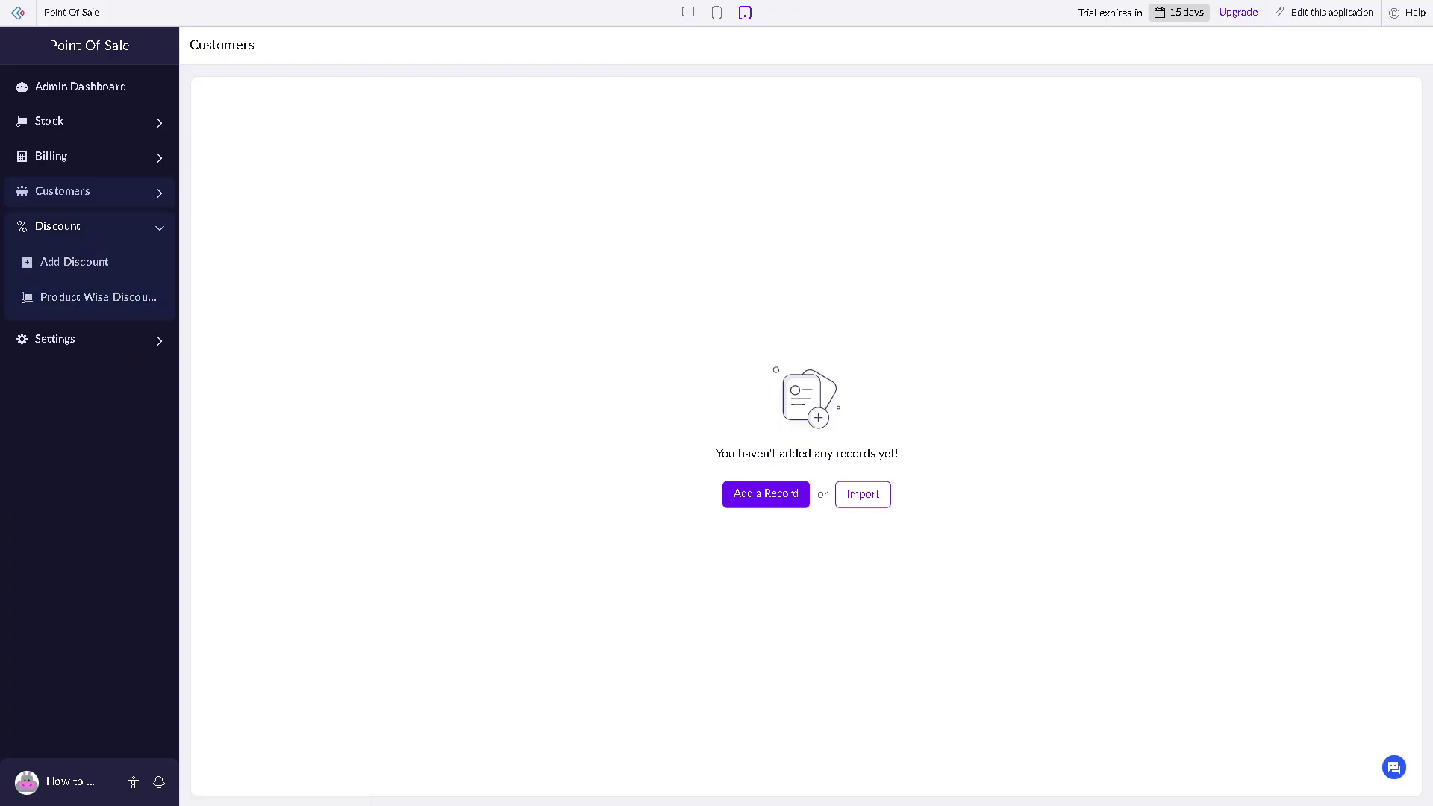
Start a product-wise discount running from 30-Jul-2025 to 01-Aug-2025.
left_click(97, 268)
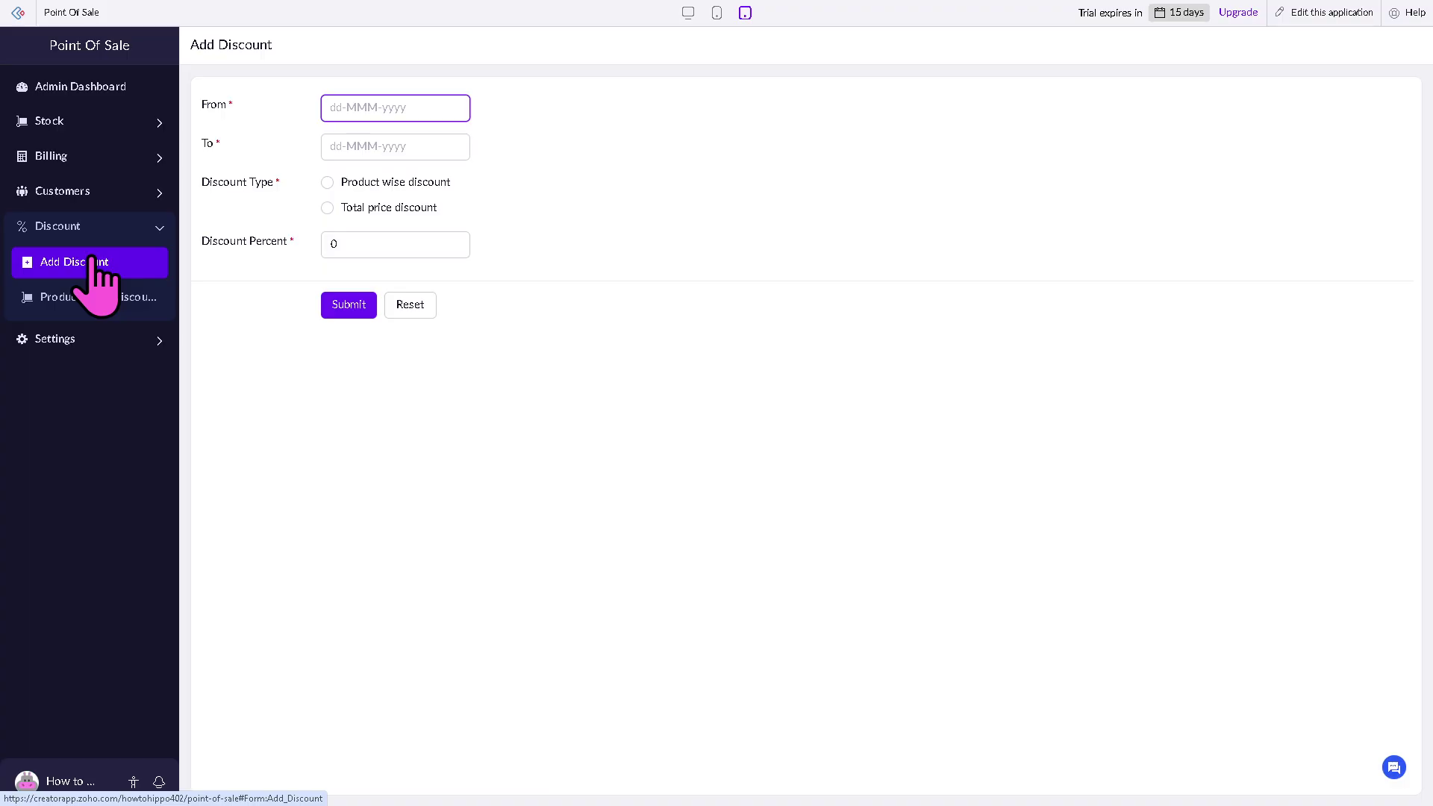
left_click(357, 112)
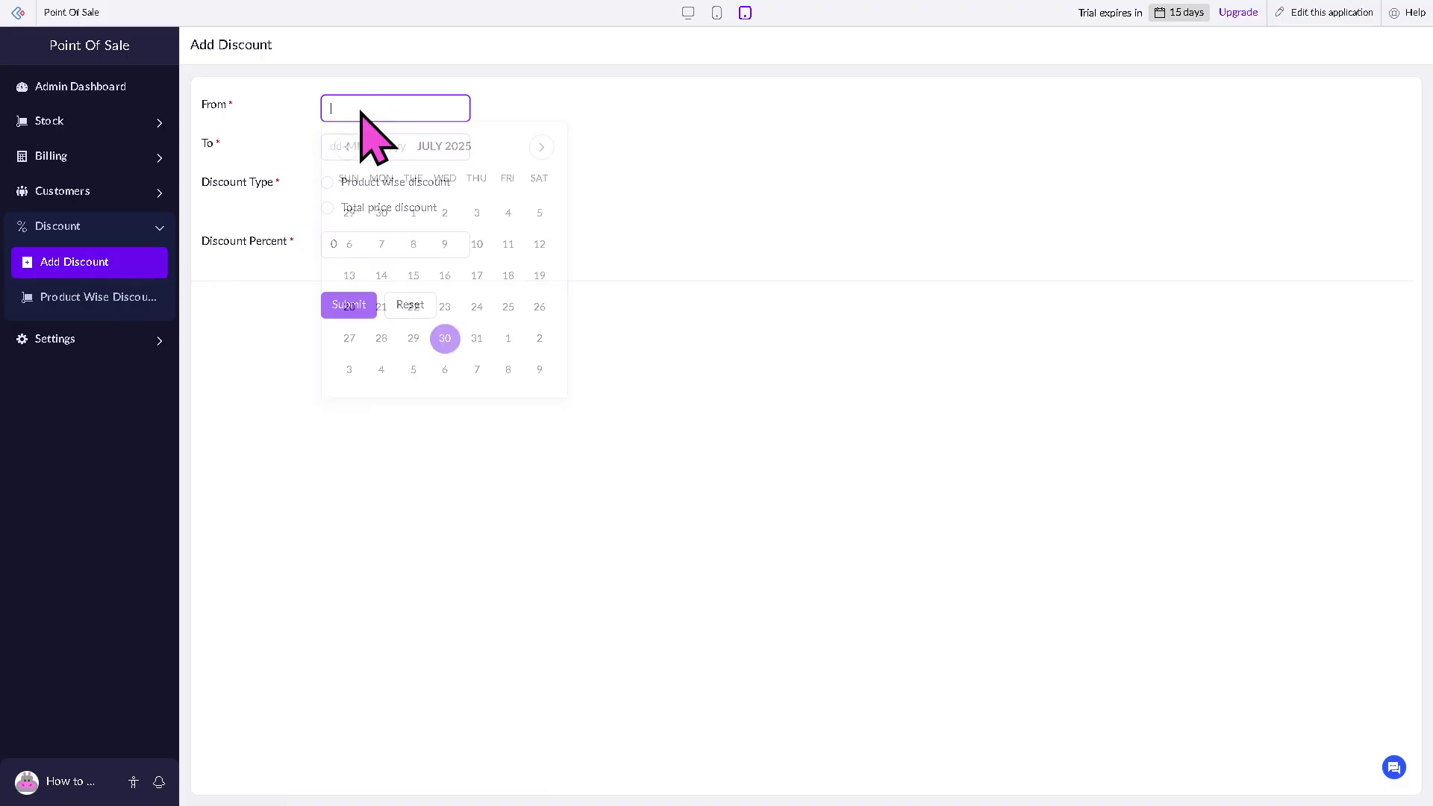
left_click(452, 345)
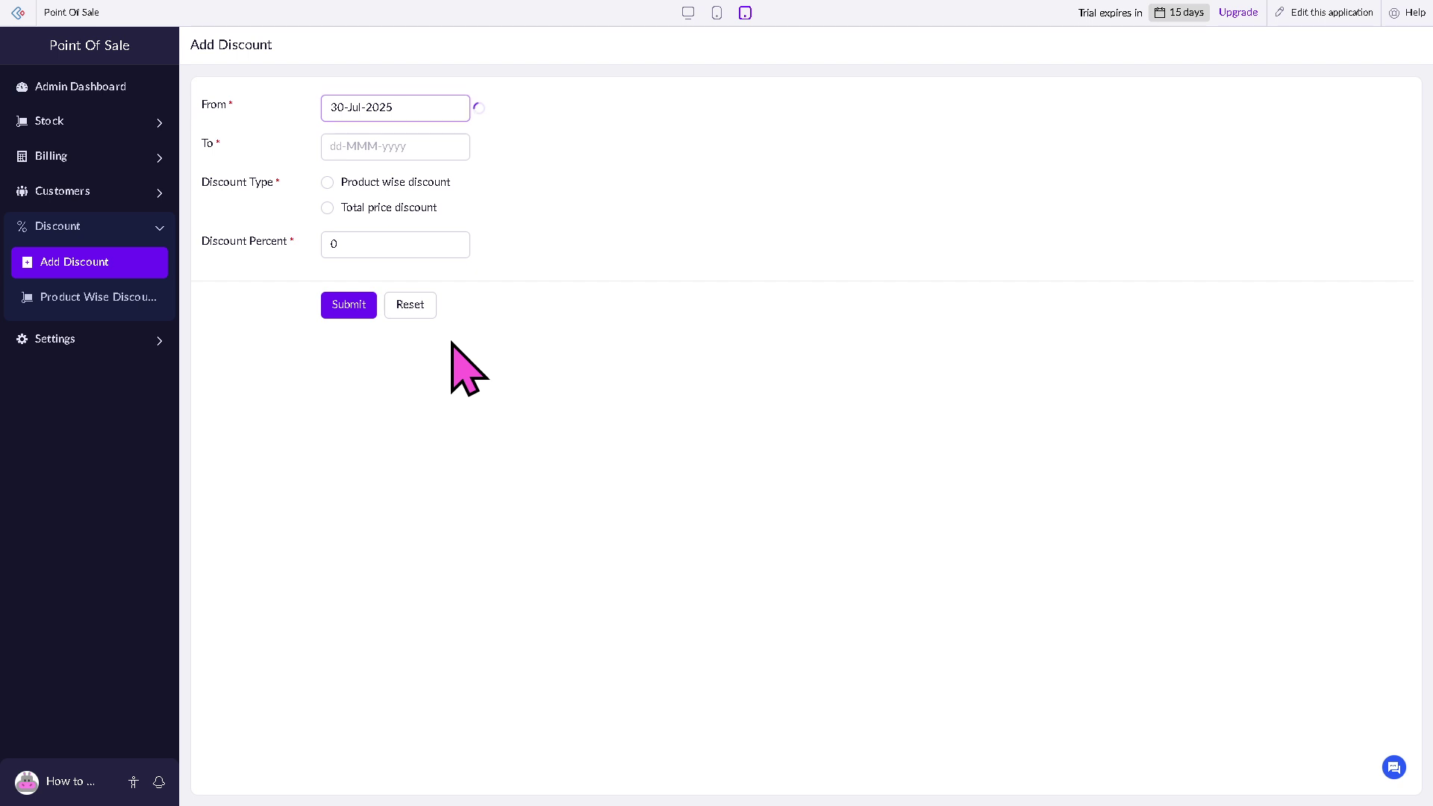
left_click(403, 150)
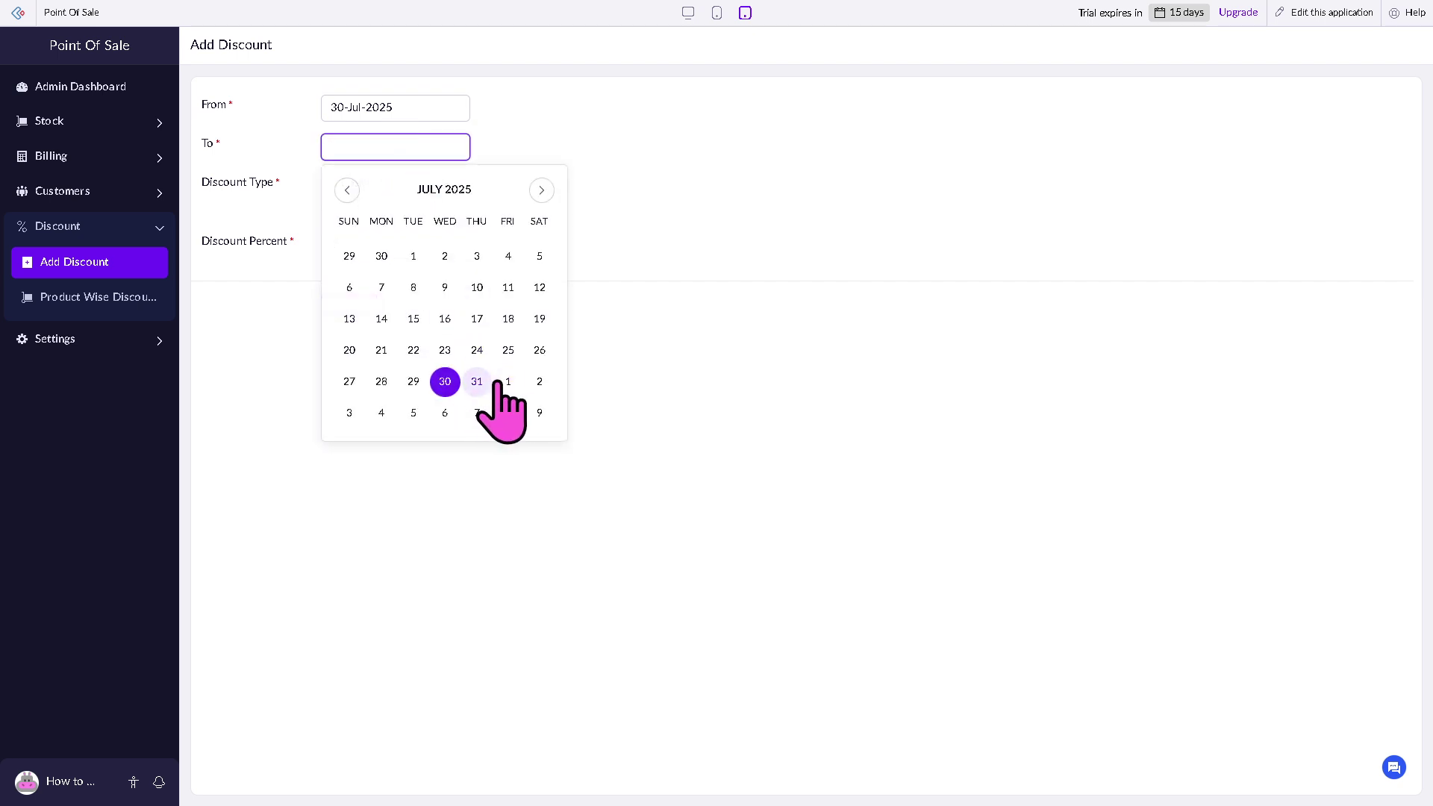
left_click(500, 382)
left_click(418, 183)
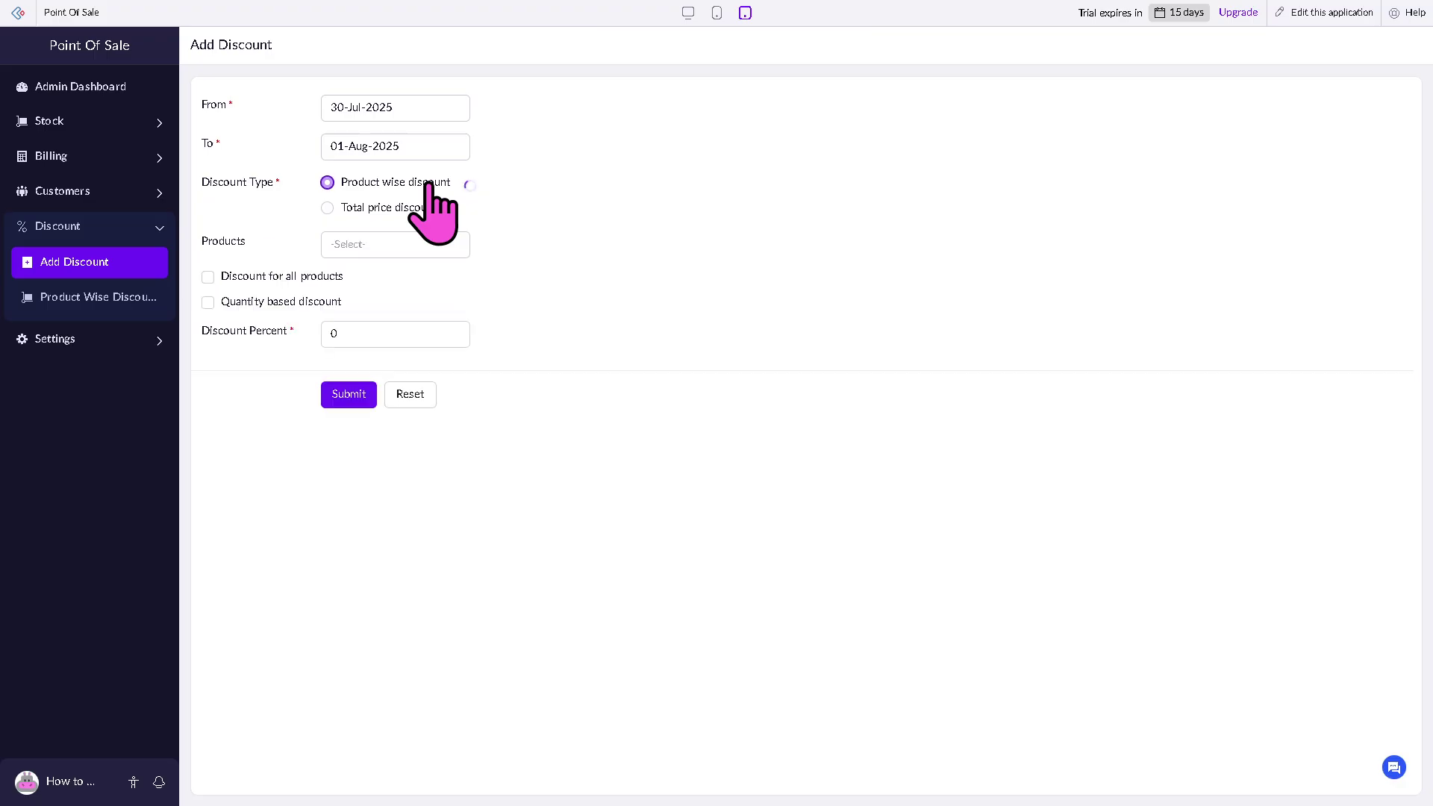
Enter 69 discount percent, hit the missing-products warning, then open the Product Wise Discount report.
left_click(399, 241)
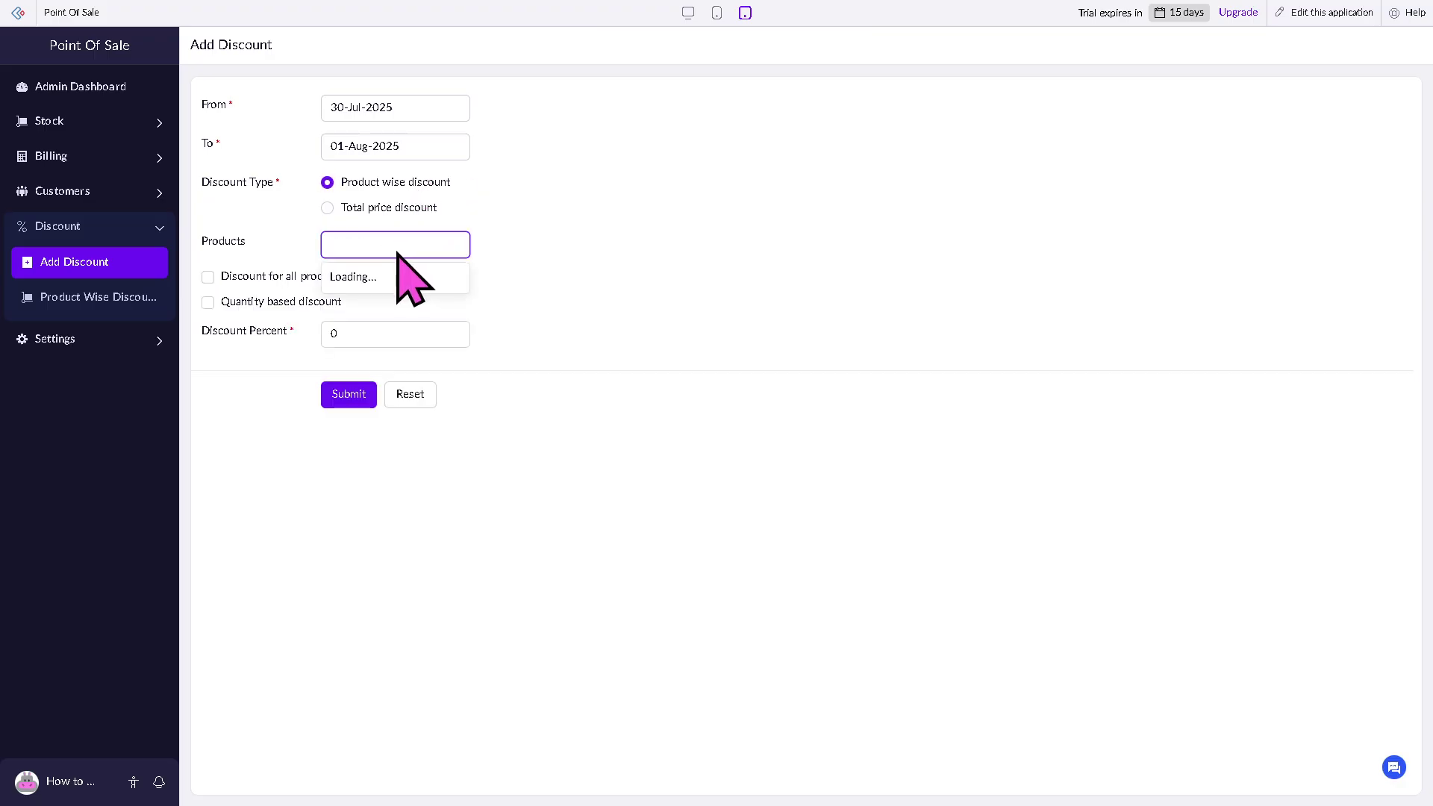
left_click(427, 329)
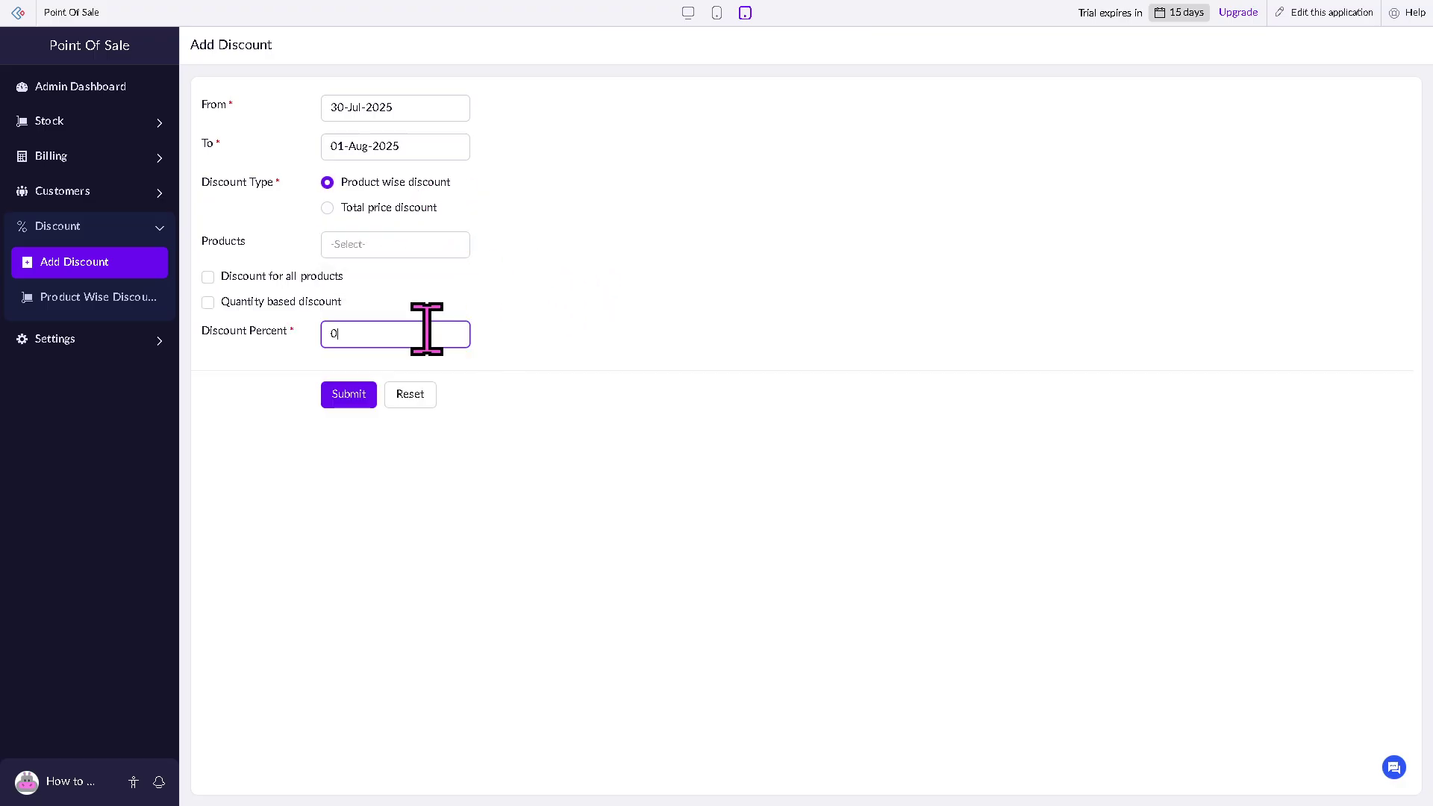
type("69")
left_click(348, 394)
left_click(711, 175)
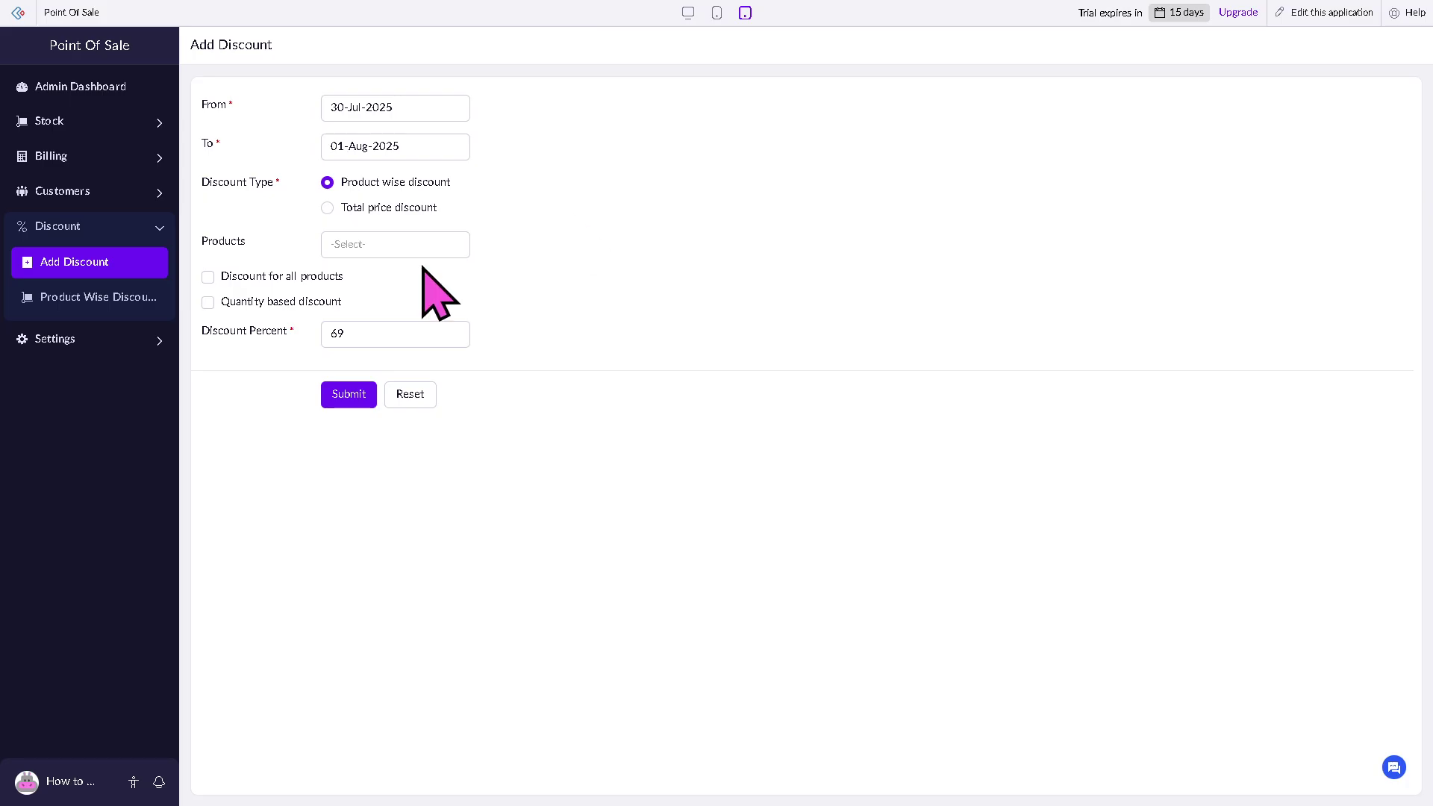
left_click(401, 245)
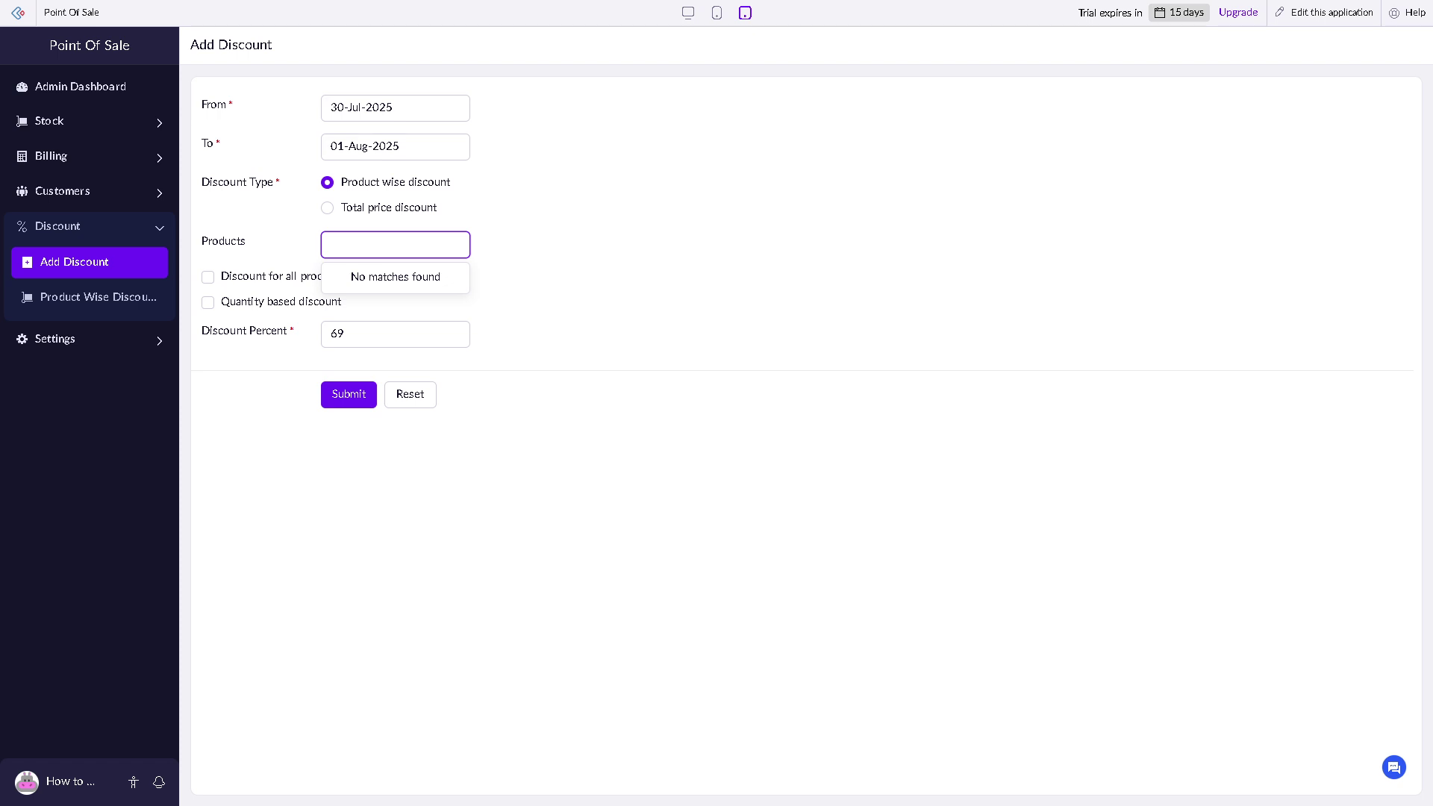
left_click(115, 297)
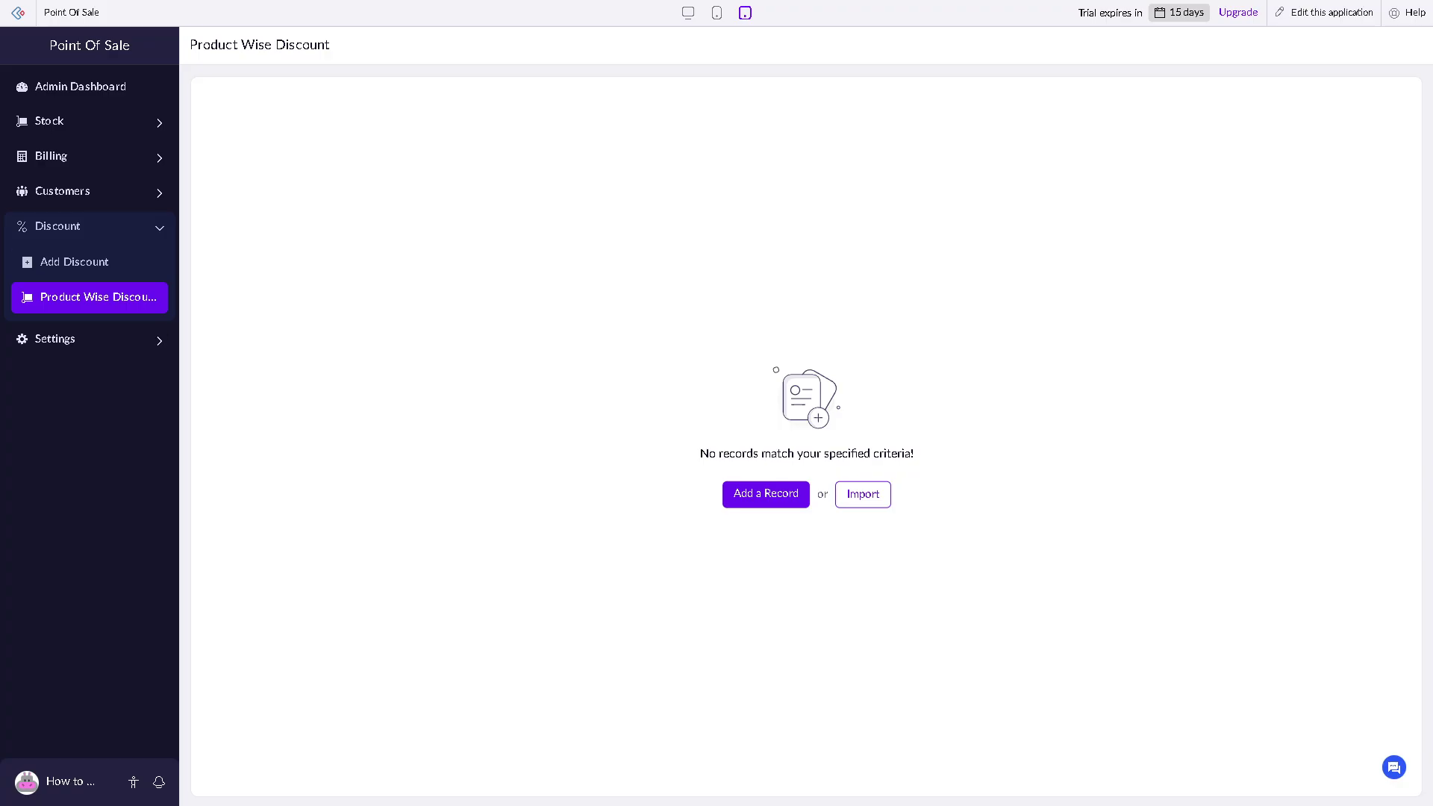
Reload the Point Of Sale app, dismiss Store Details, and edit its Admin Dashboard in Design mode.
left_click(72, 10)
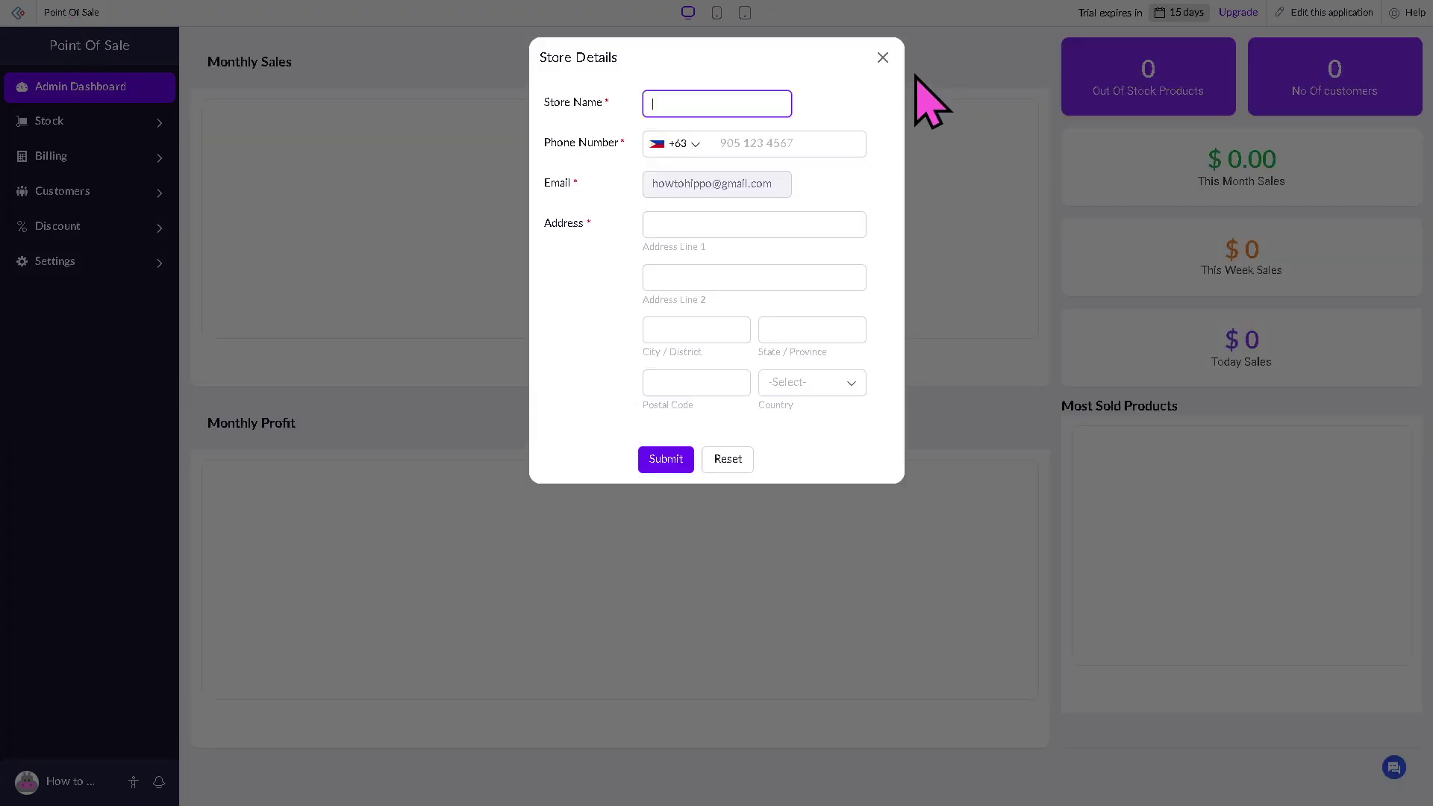
left_click(883, 58)
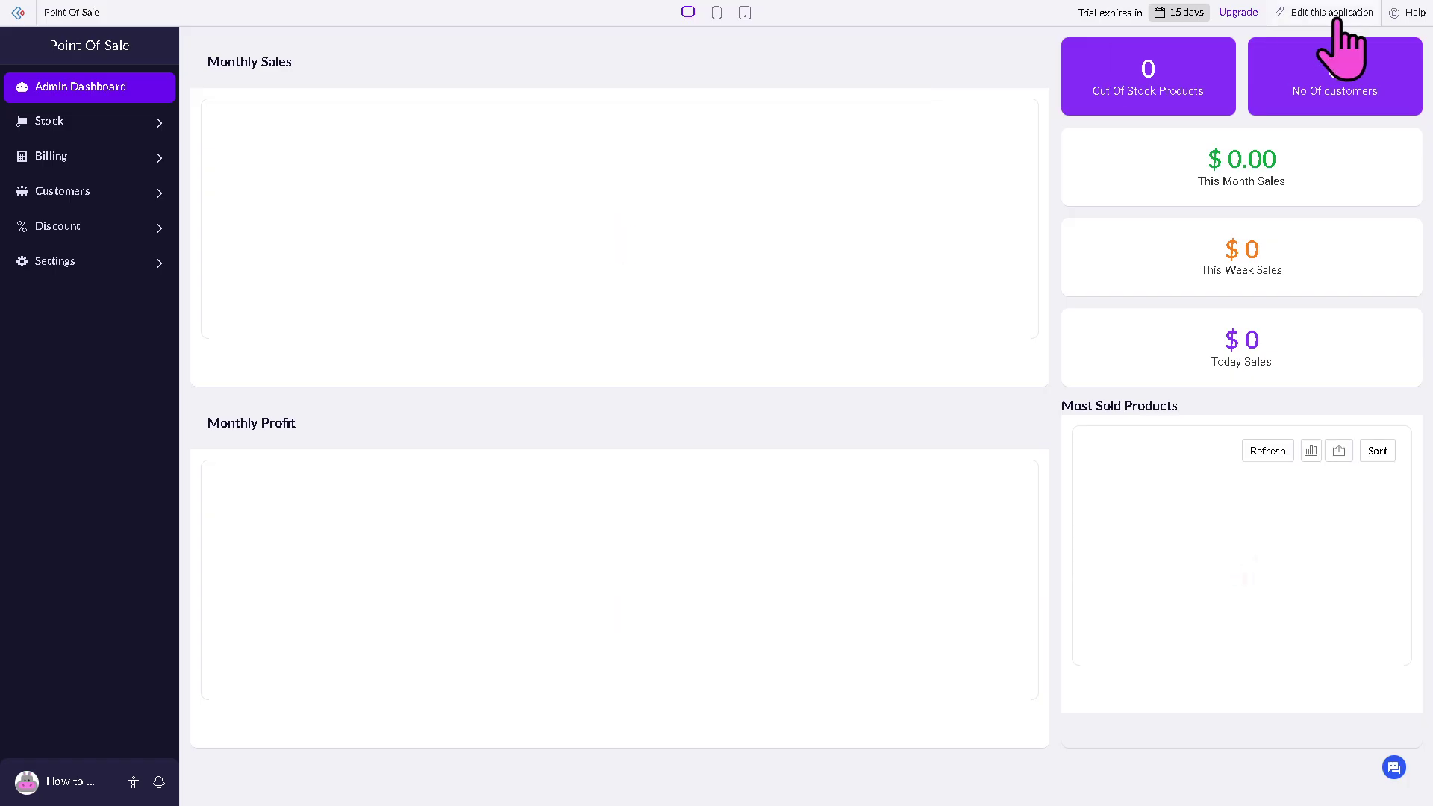
left_click(1311, 16)
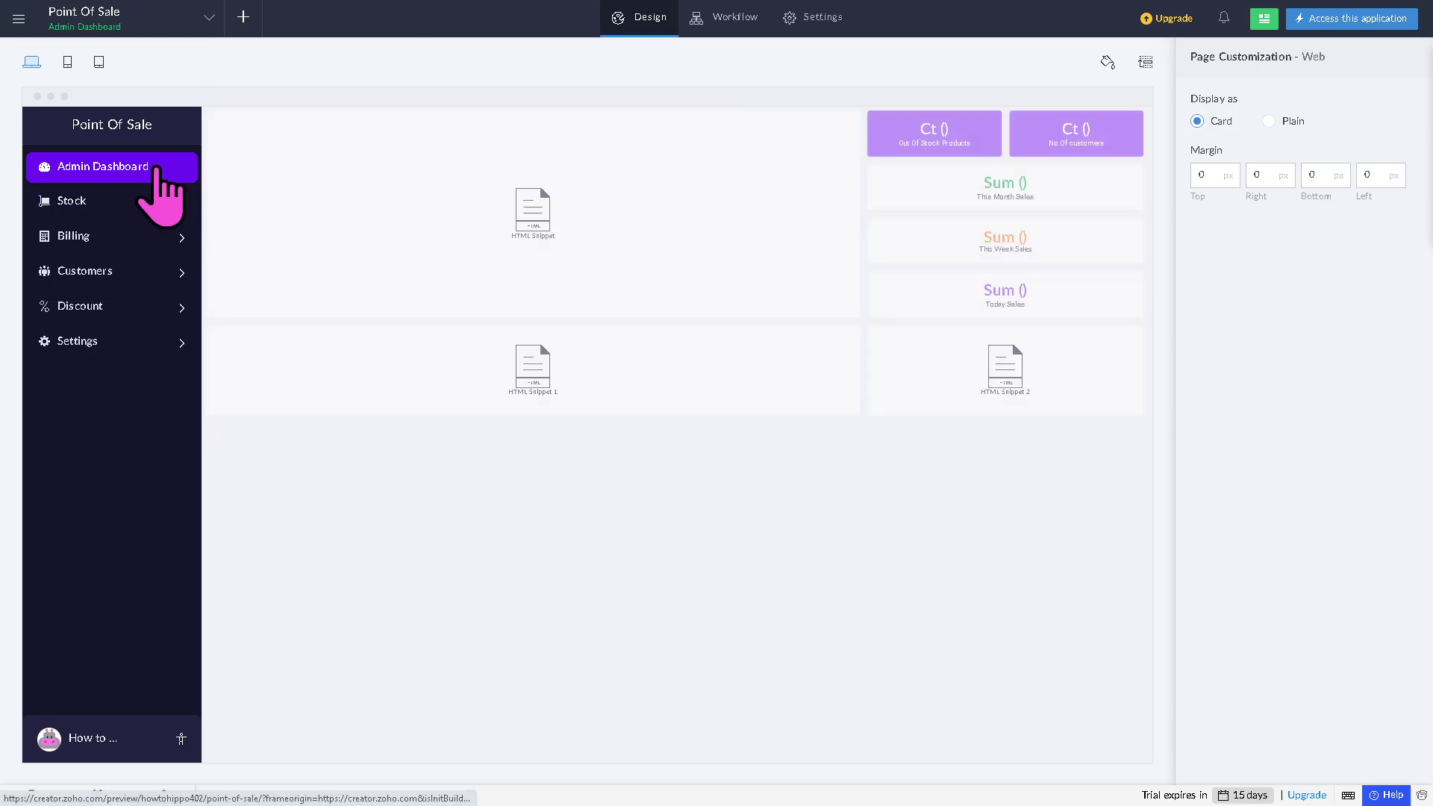
left_click(119, 200)
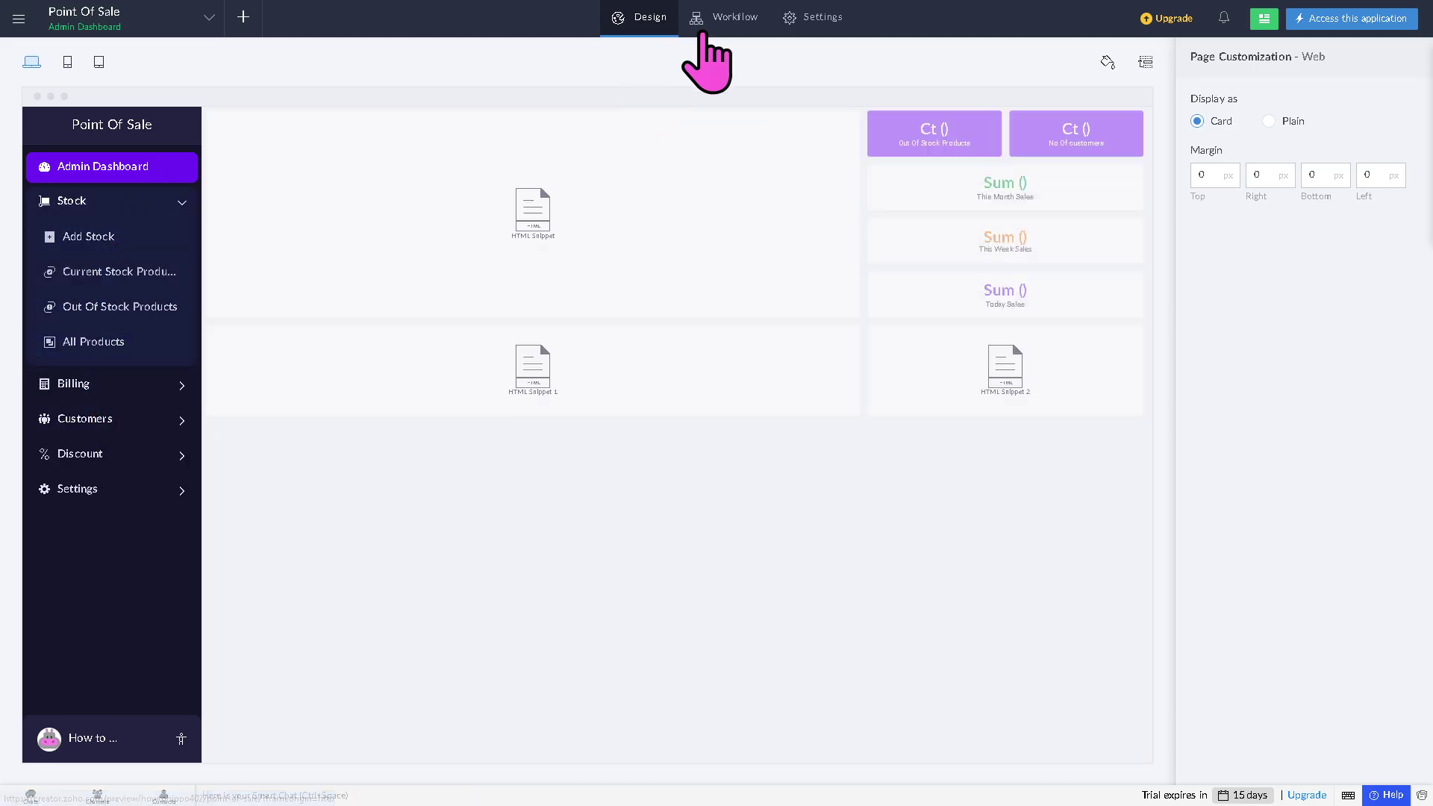
Go to Workflow's Approvals tab under Schedules and start a new approval workflow.
left_click(722, 18)
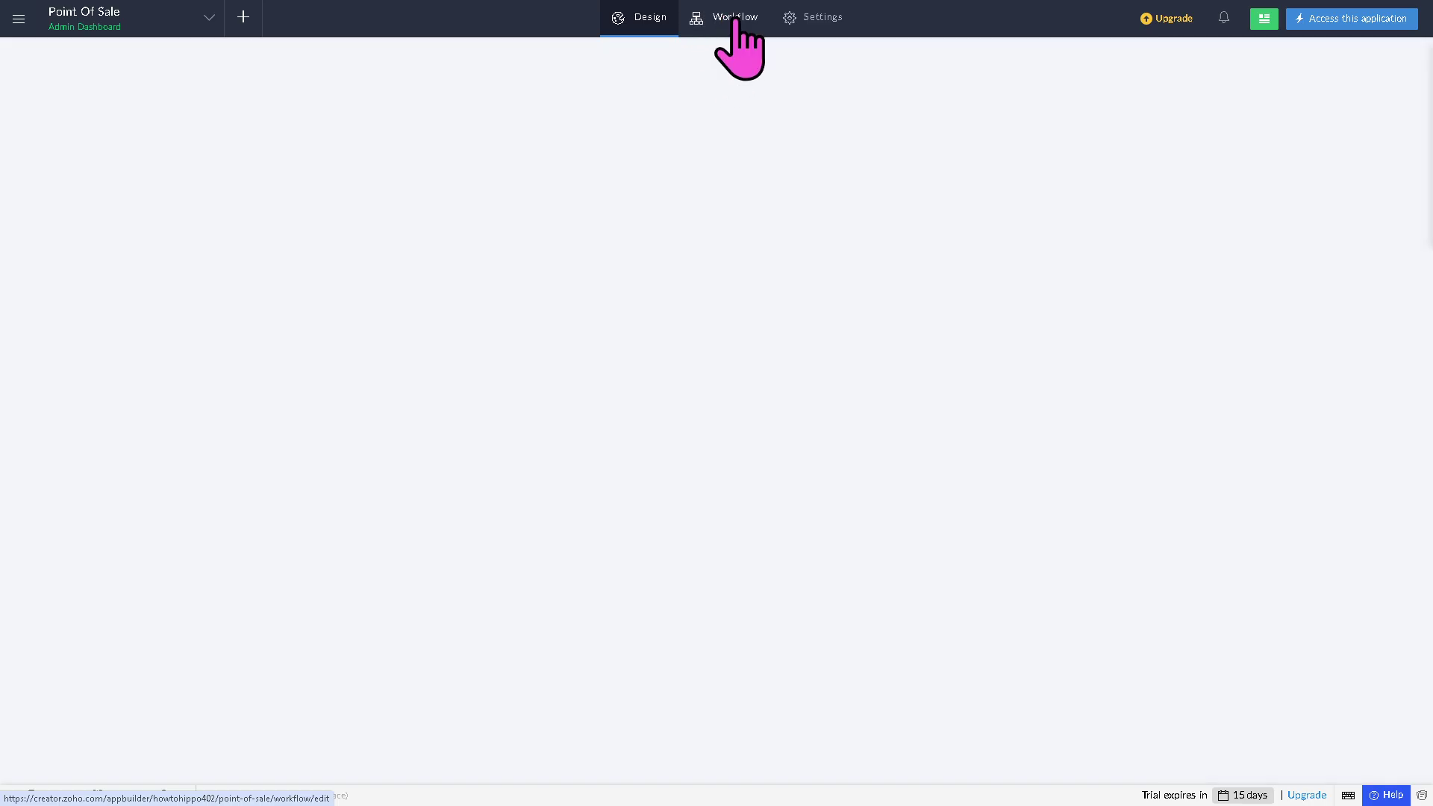
left_click(734, 27)
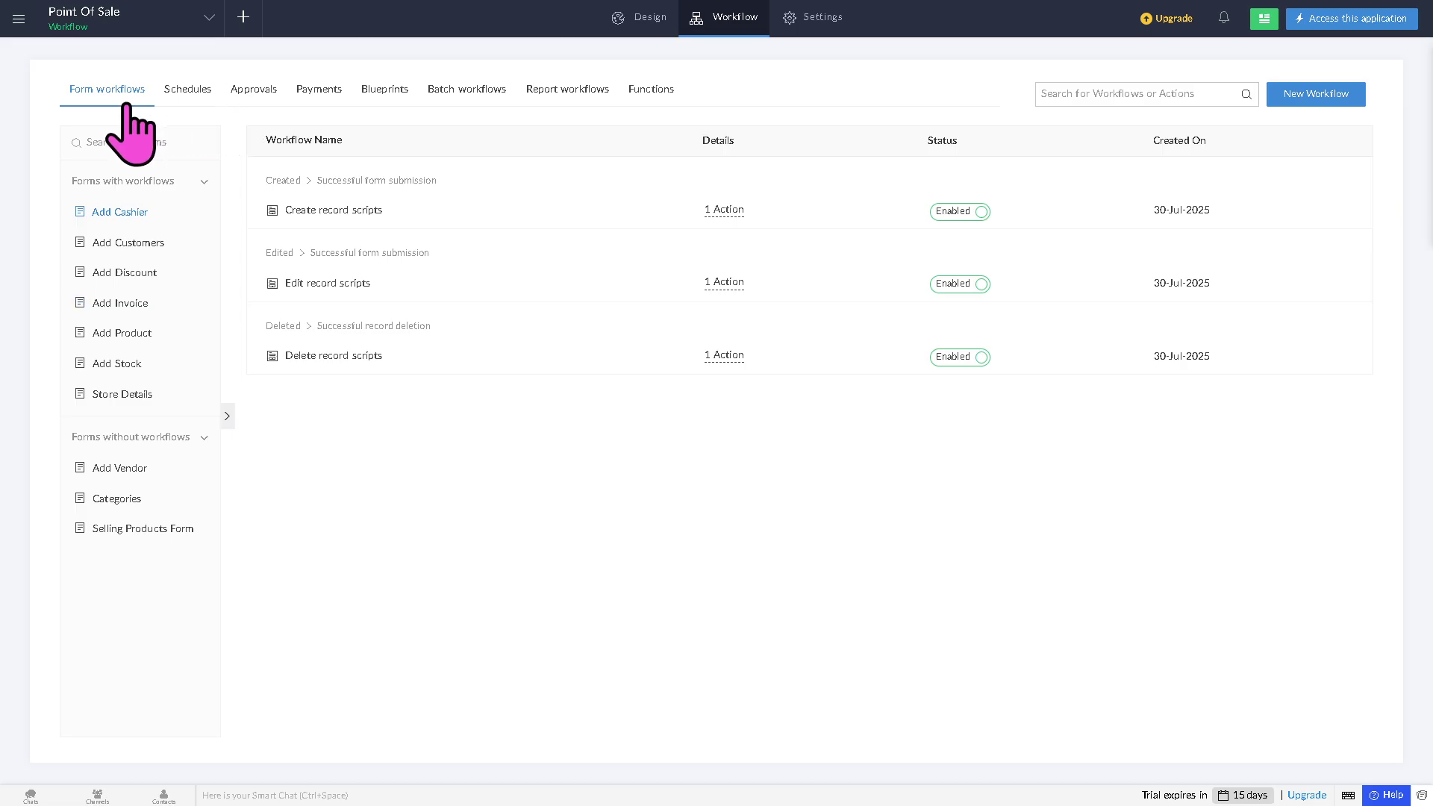
left_click(187, 89)
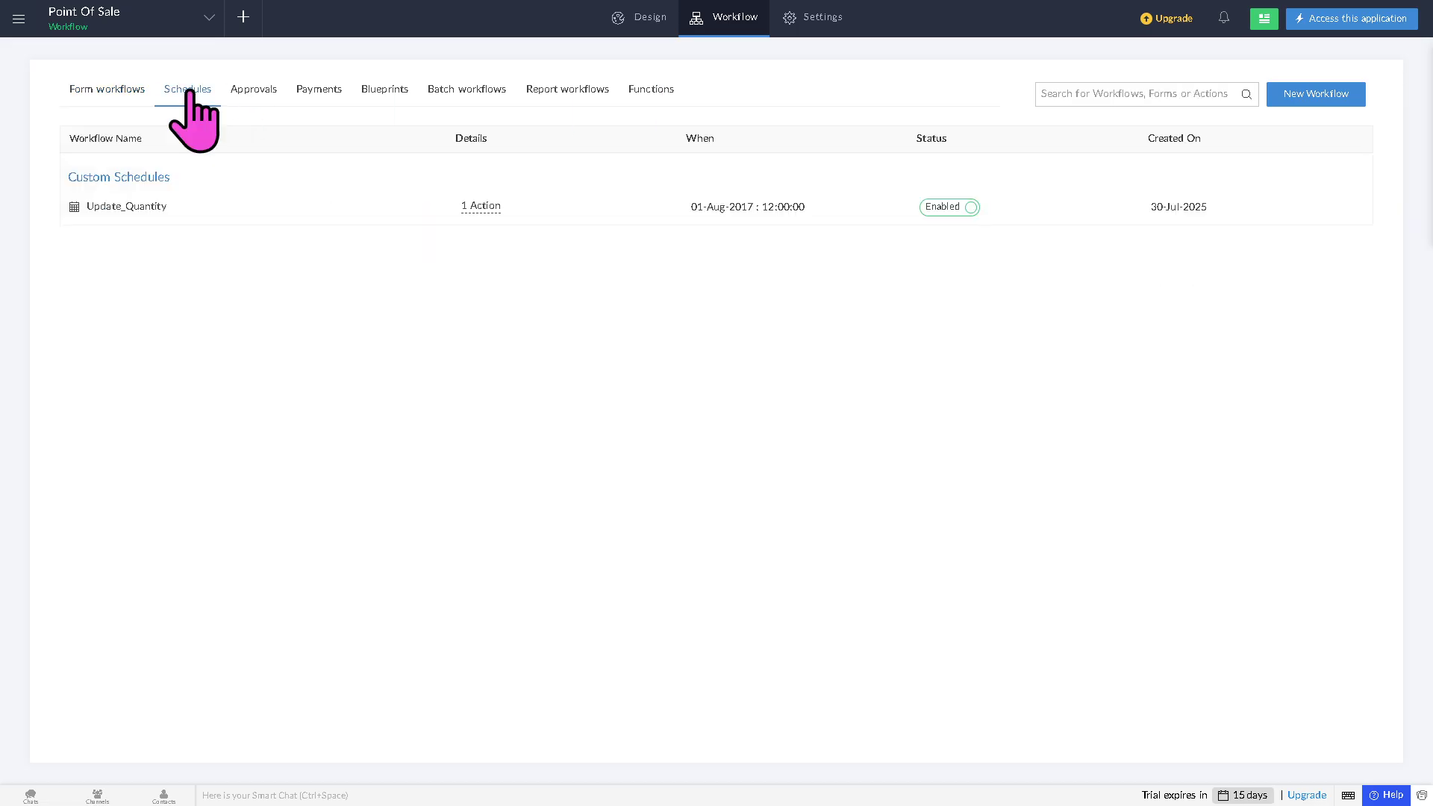
left_click(257, 91)
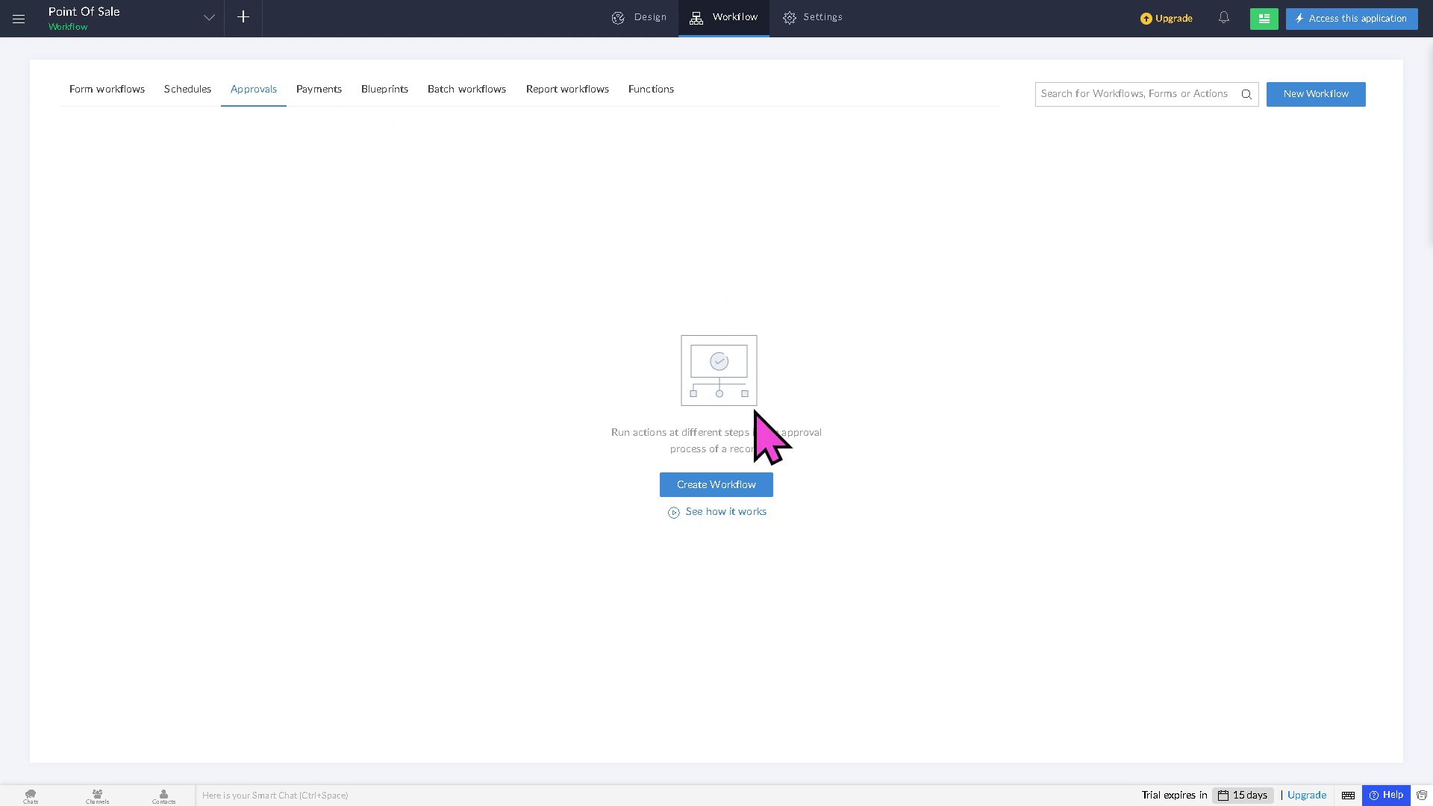
left_click(743, 486)
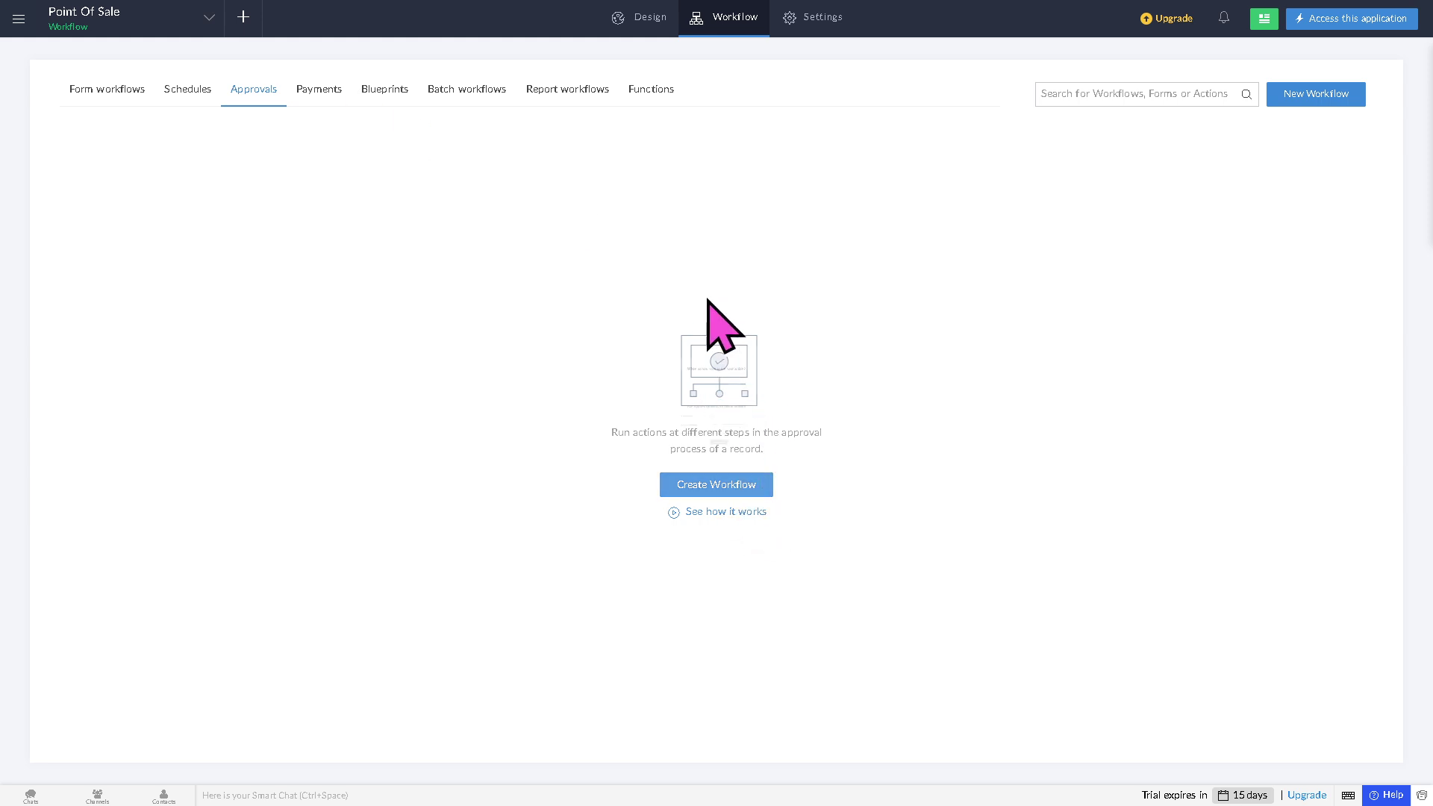
Create the approval workflow 'How to use ZOHO POS' on the Add Customers form, set to Always.
left_click(782, 187)
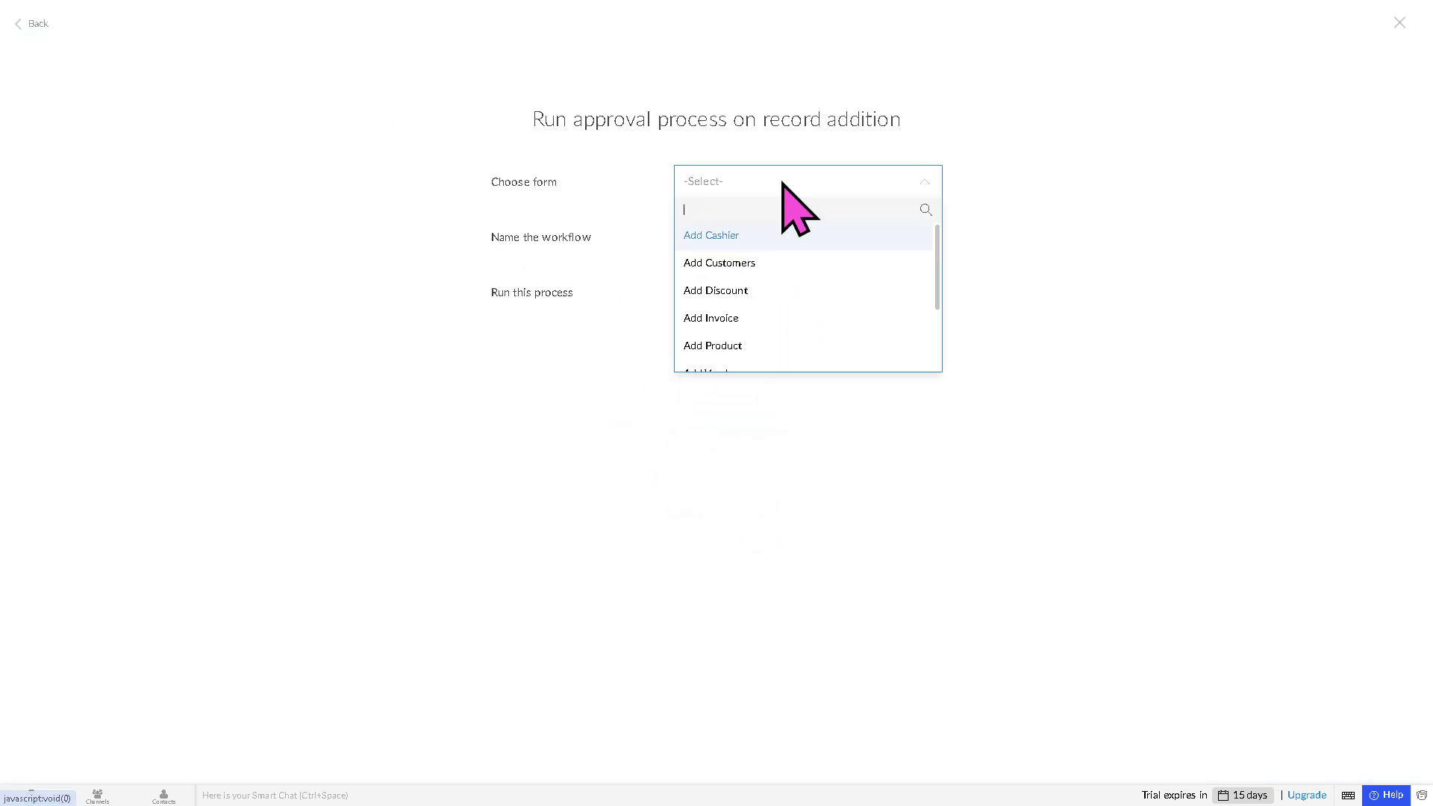
scroll(885, 329, "down", 3)
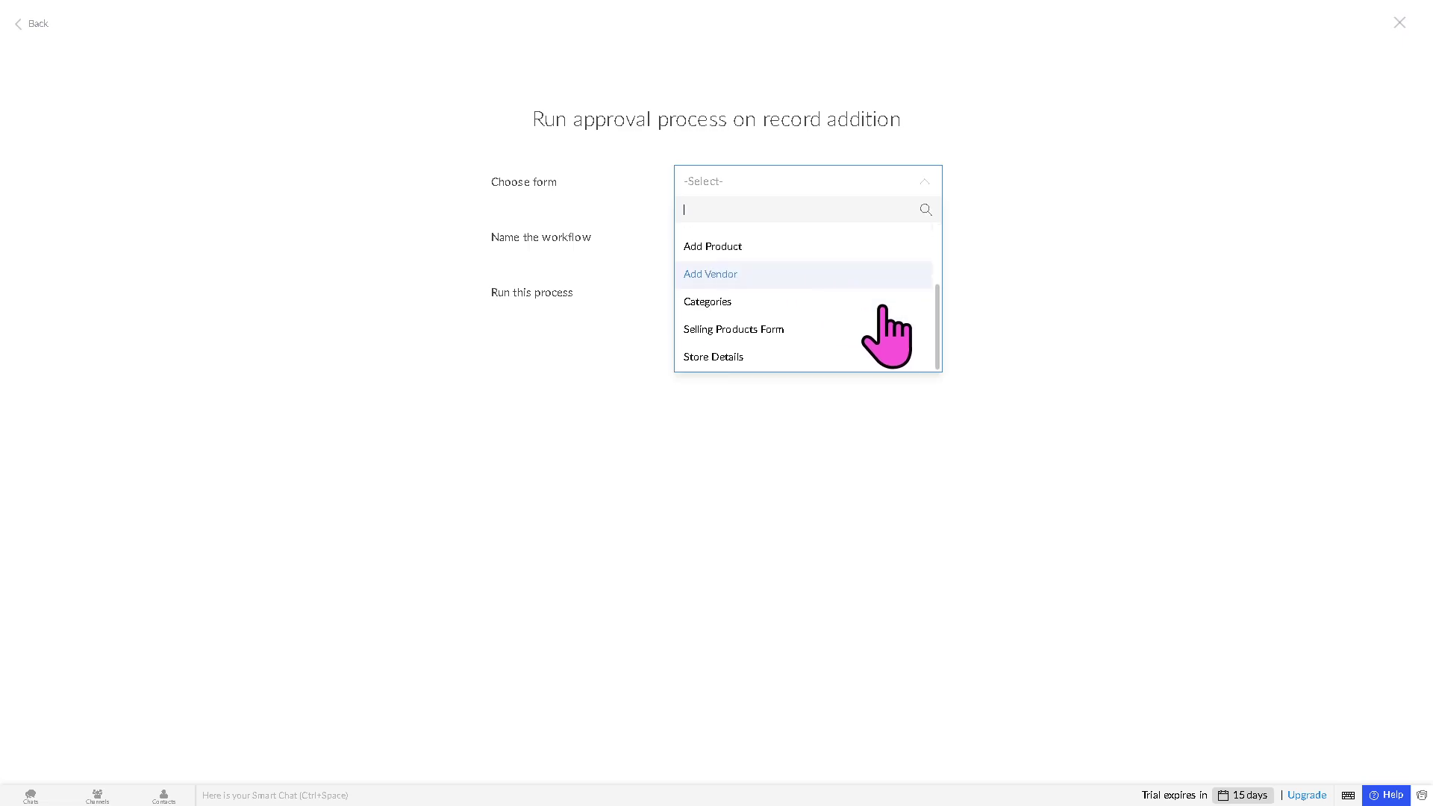
left_click(1060, 307)
left_click(681, 238)
type("How to use ZOHO POS")
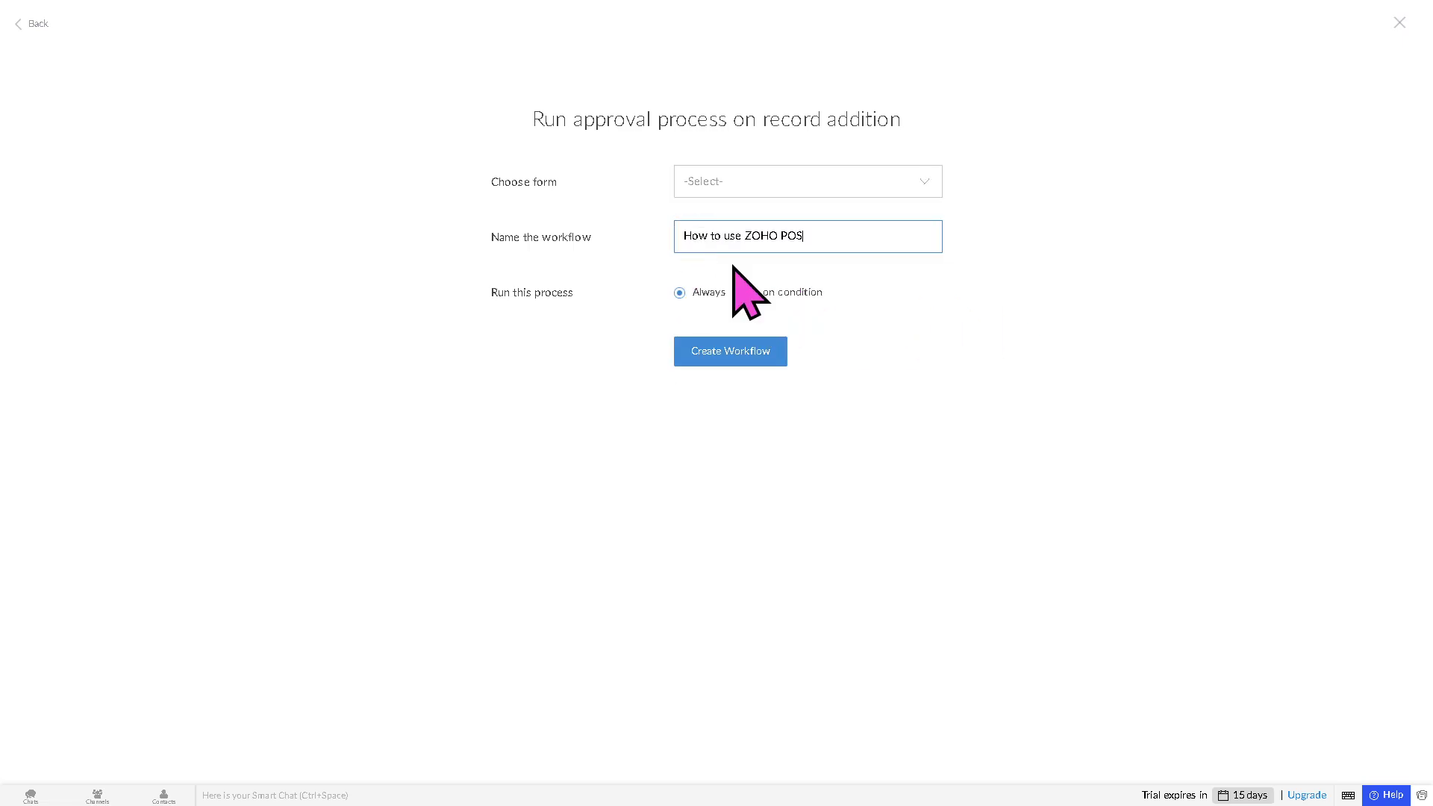
left_click(761, 356)
left_click(805, 192)
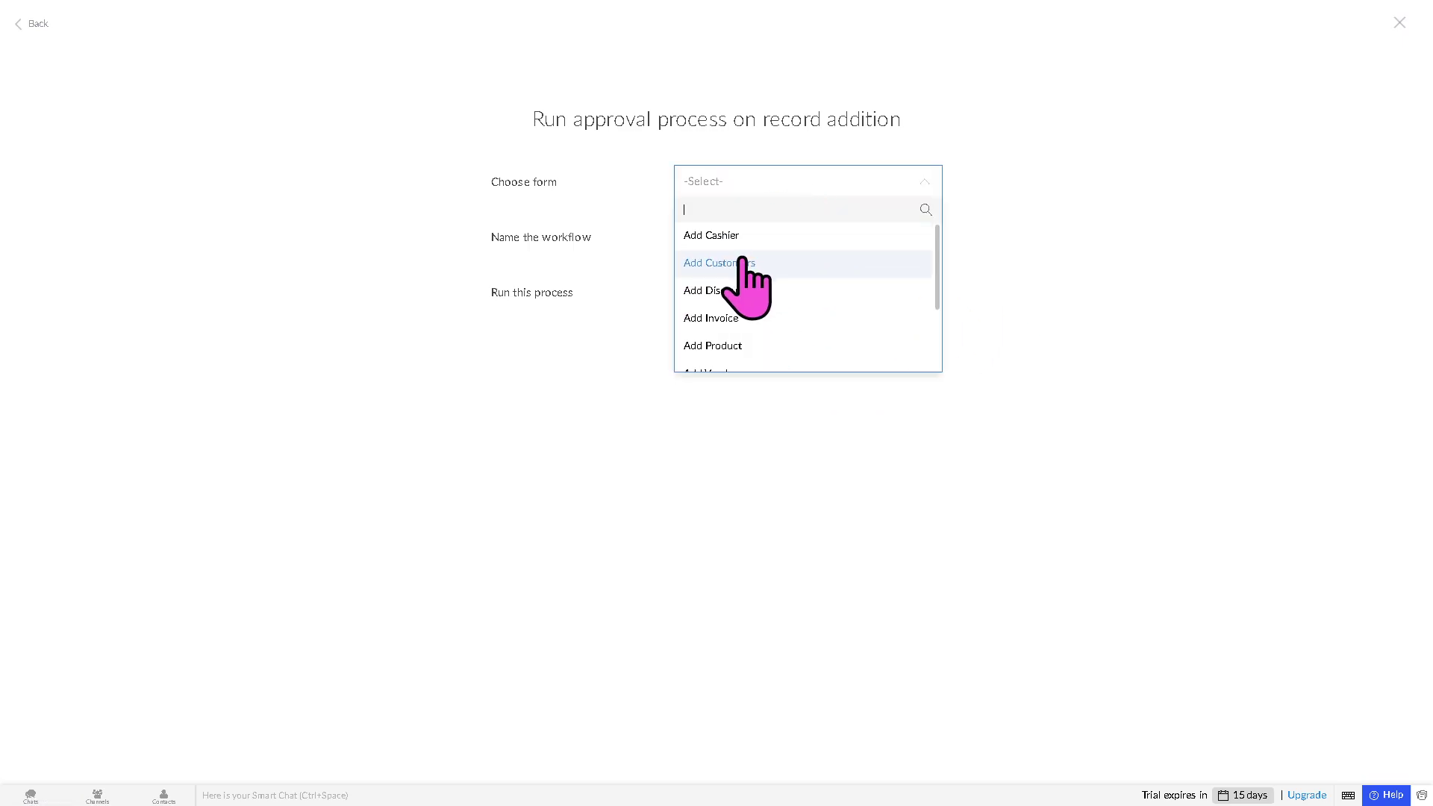
left_click(741, 264)
left_click(731, 350)
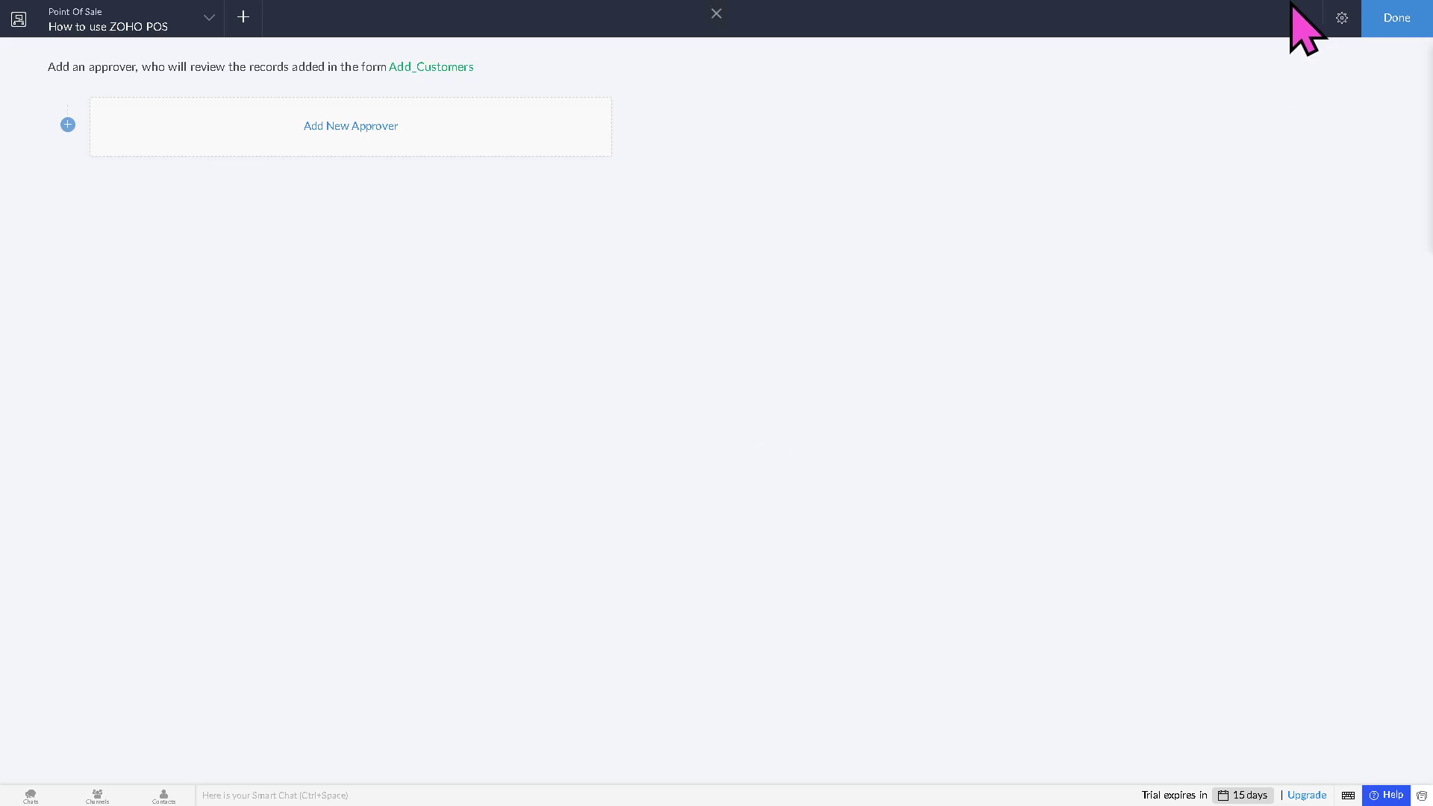
Close the approver editor with Done to finish the approval workflow.
left_click(1410, 17)
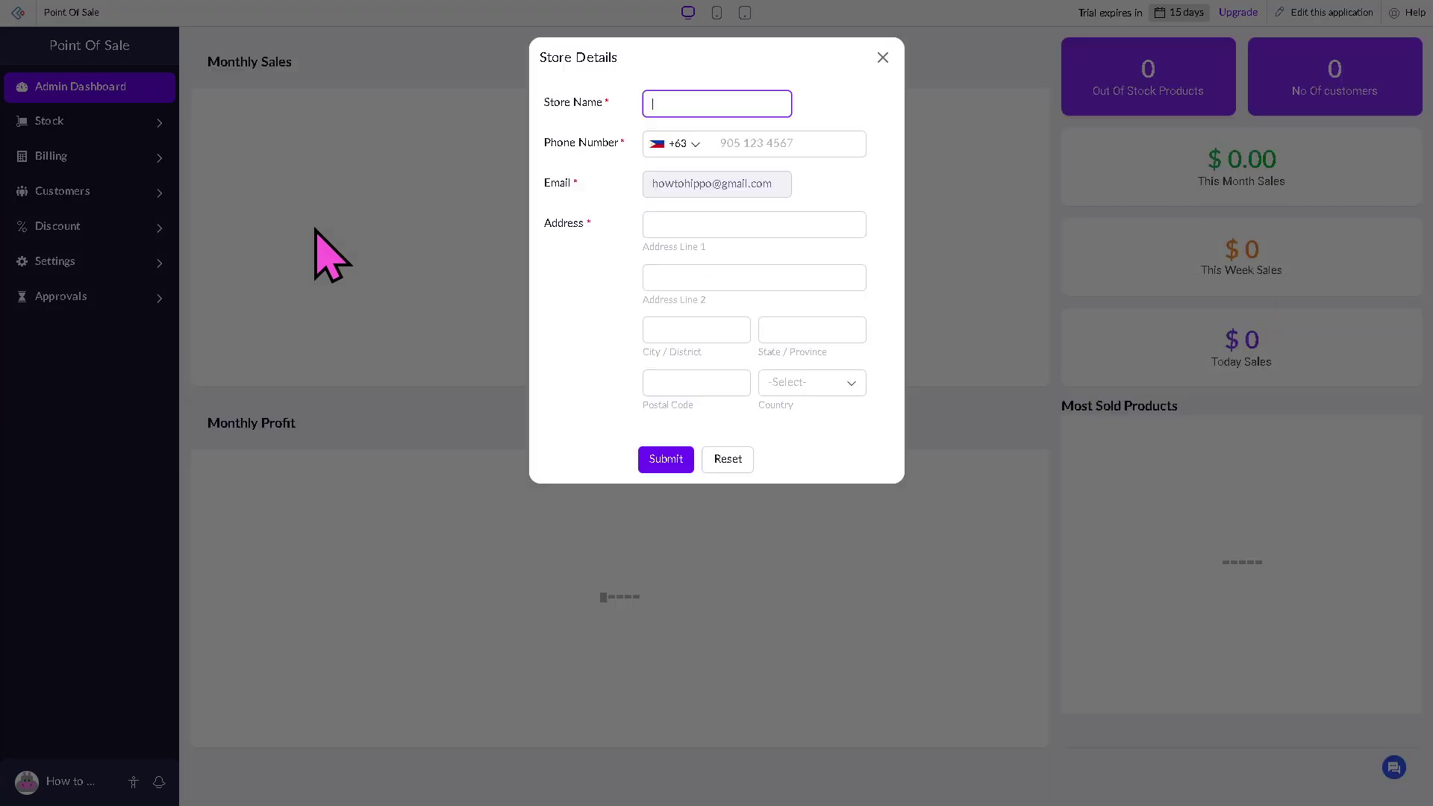
Dismiss the blank Store Details form to reveal the dashboard with its new Approvals section.
left_click(882, 57)
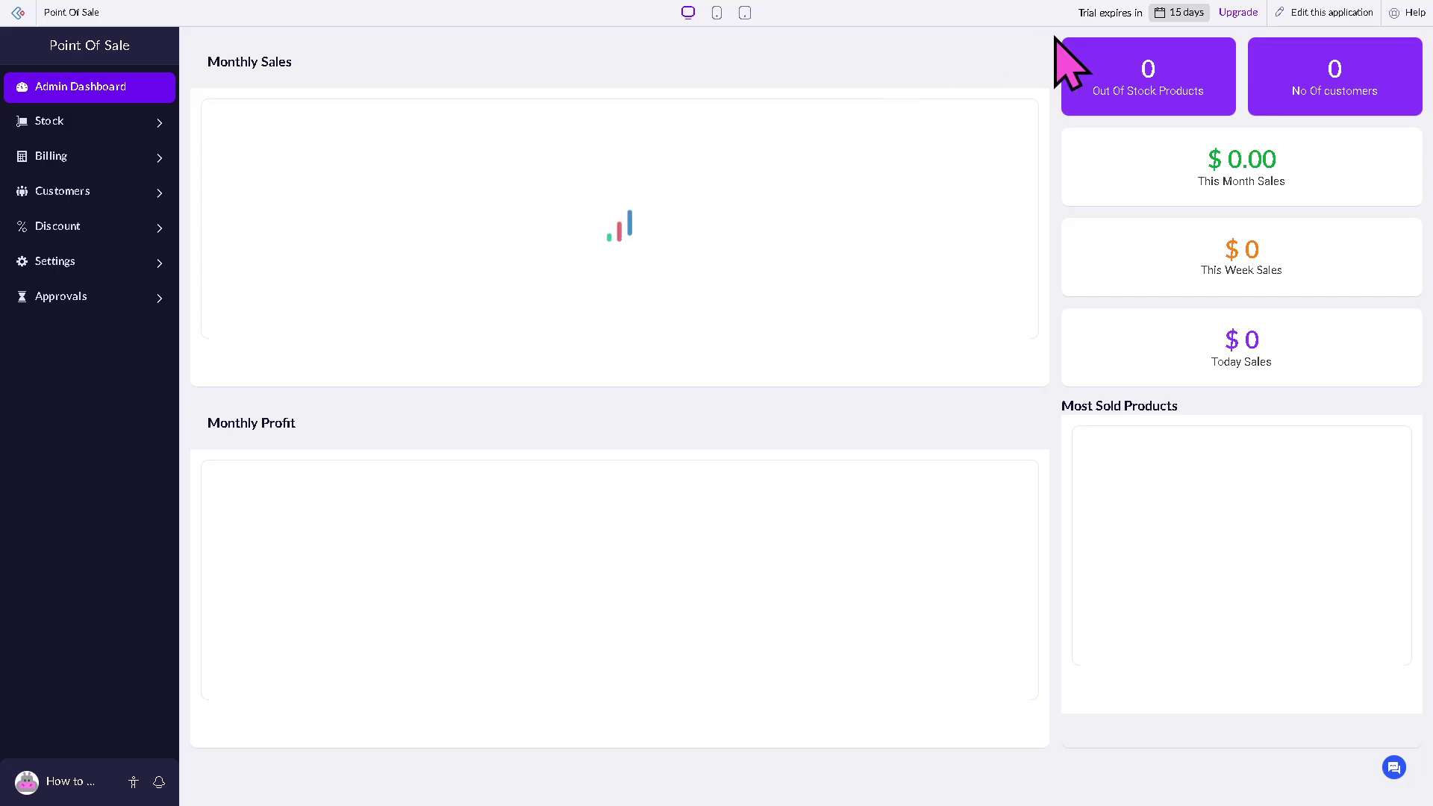